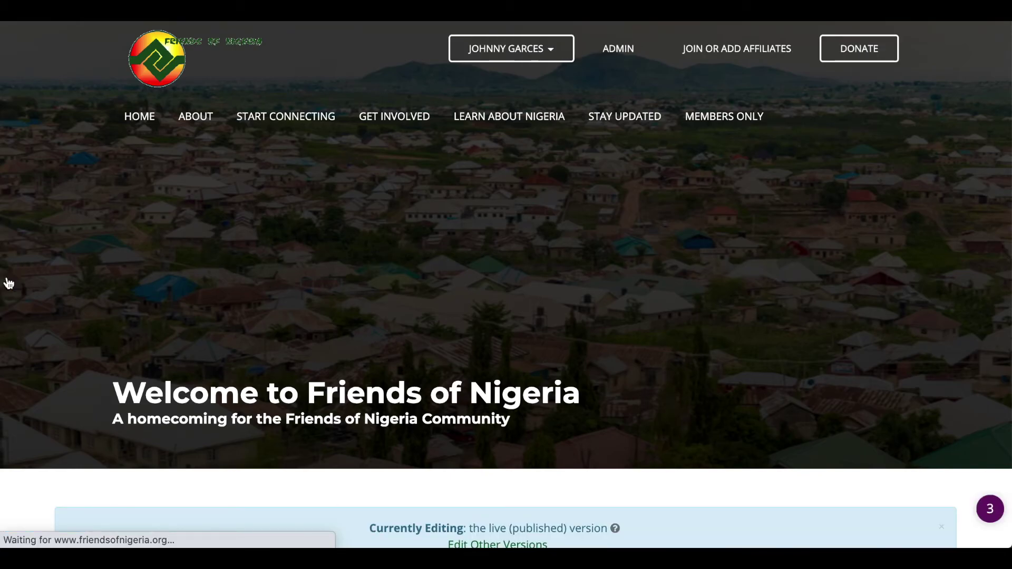
Step: Replace the "Who we are" heading on the home page with "About us"
scroll(61, 330, "down", 7)
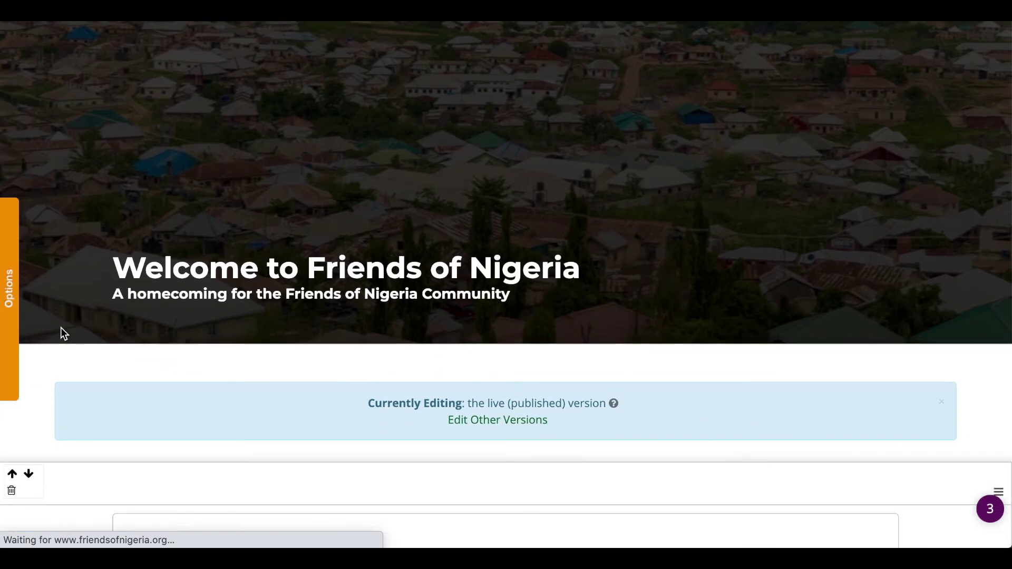
scroll(62, 333, "down", 4)
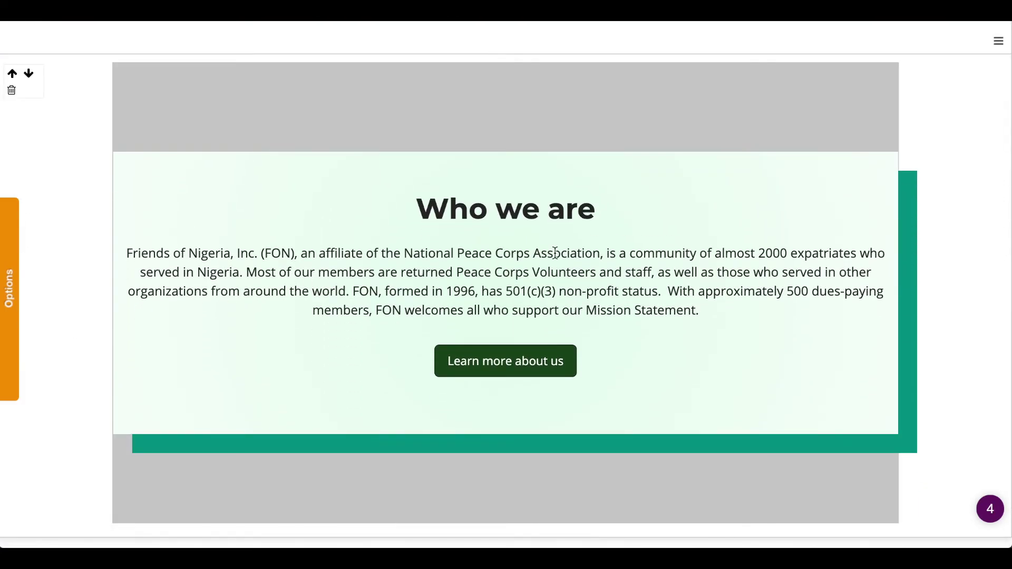
left_click(586, 211)
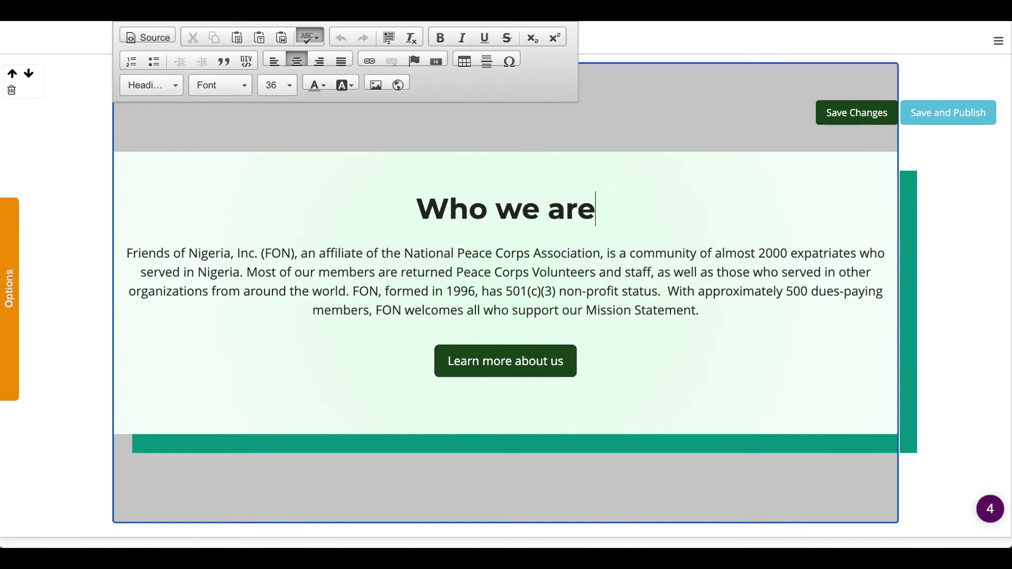
key("BackSpace")
key("BackSpace")
key("BackSpace")
key("BackSpace")
key("BackSpace")
key("BackSpace")
key("BackSpace")
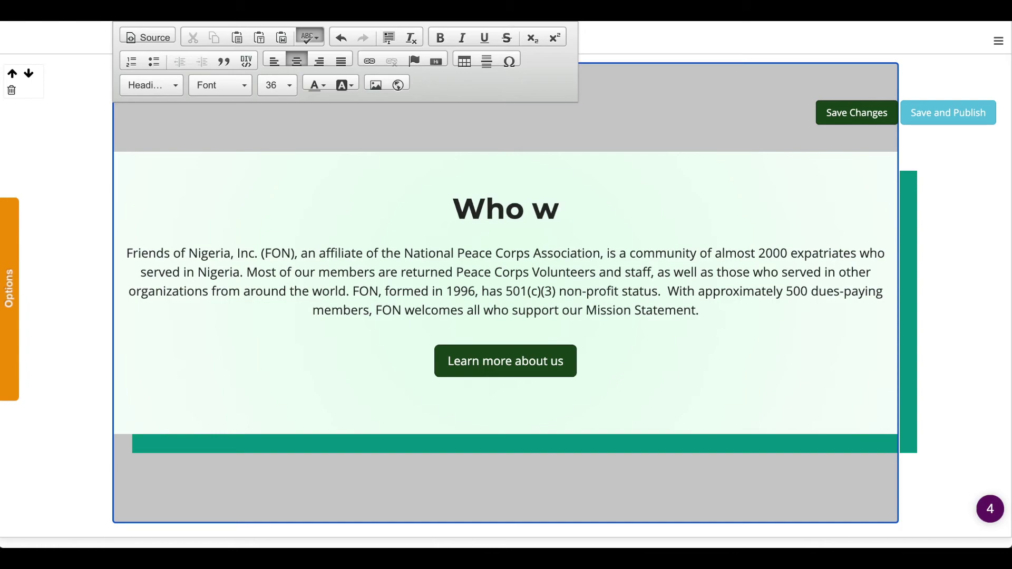
key("BackSpace")
key("BackSpace")
key("BackSpace")
type("Ab")
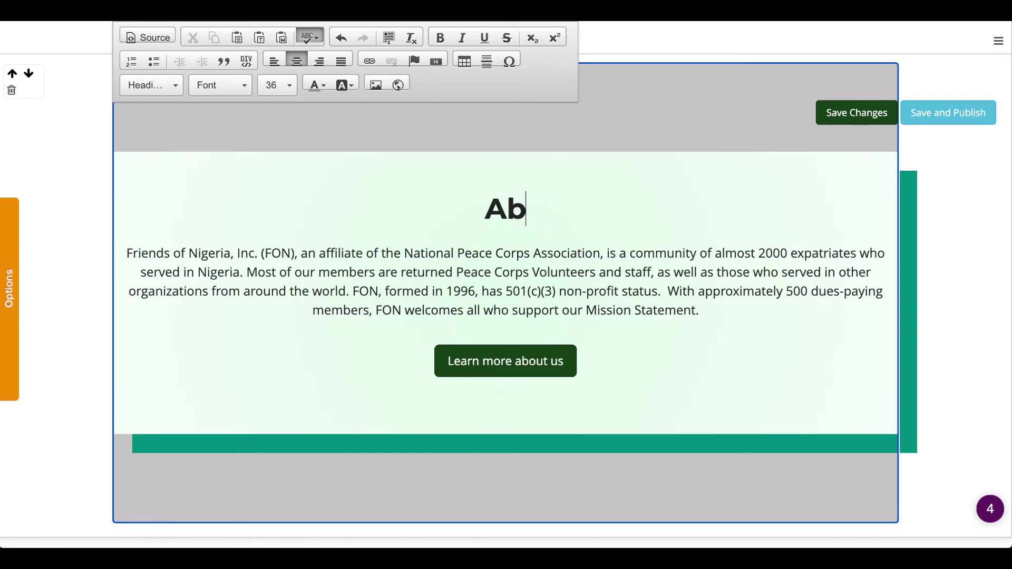
type("out us")
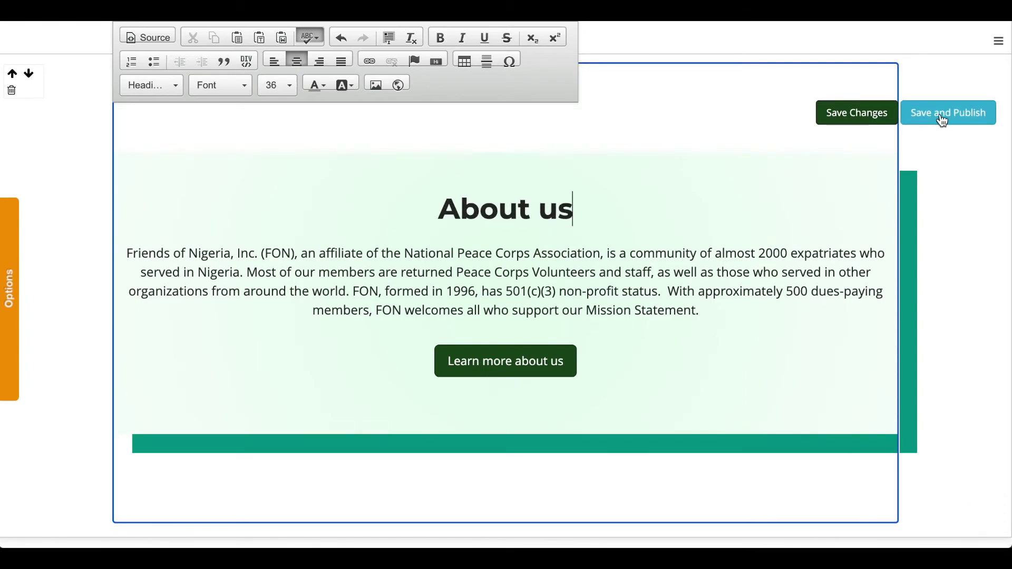
Step: Save the page without publishing, adding the version note: changed text to "about us" from "who we are"
left_click(863, 120)
type("changed text to")
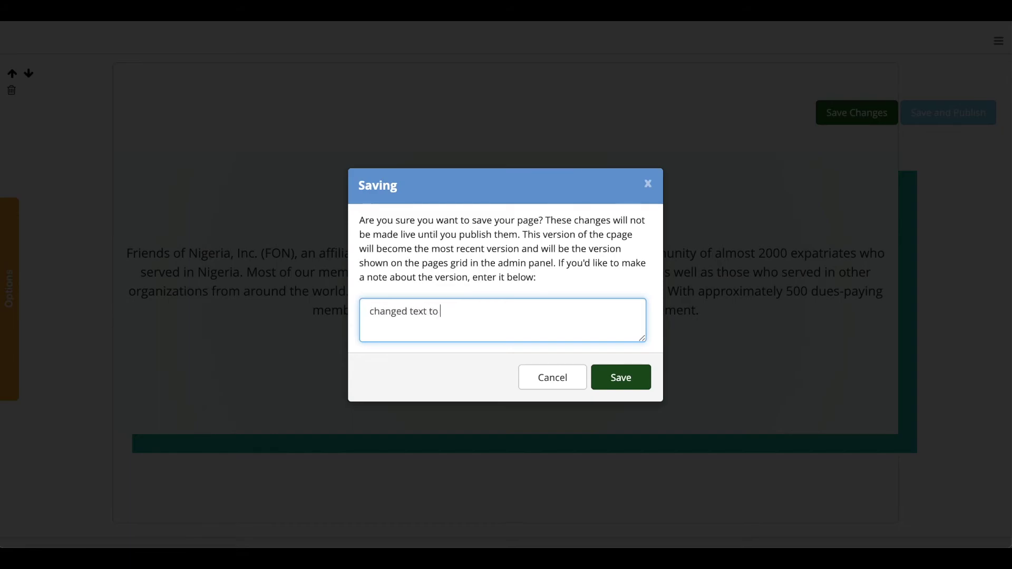
type(" \"about us\" from \"who we are")
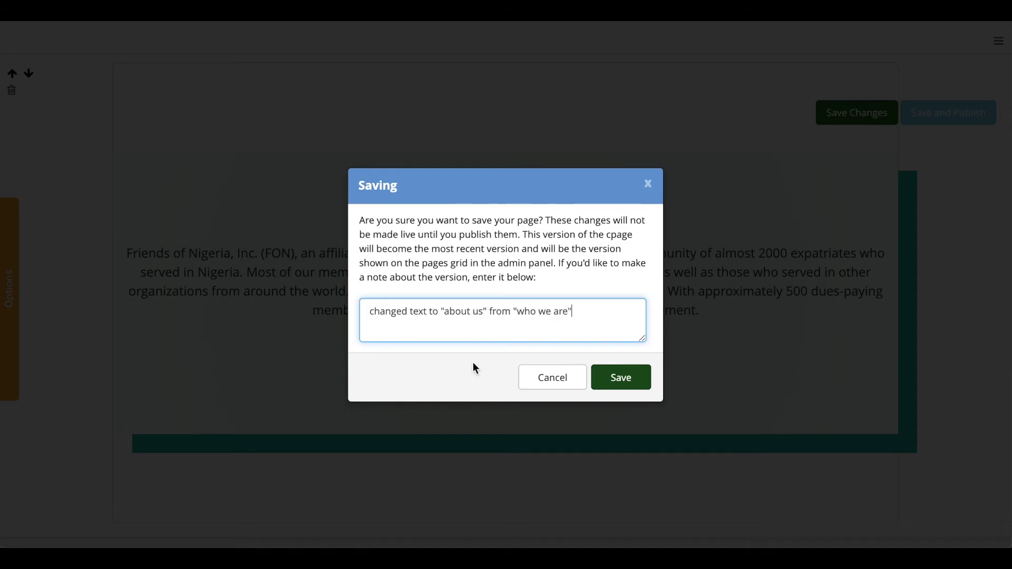
left_click(607, 382)
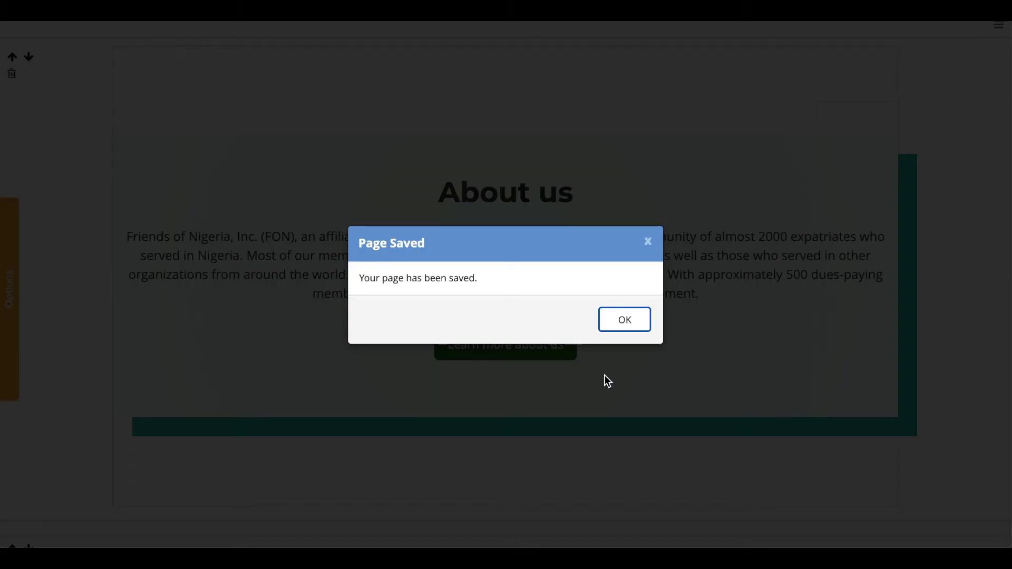
left_click(624, 322)
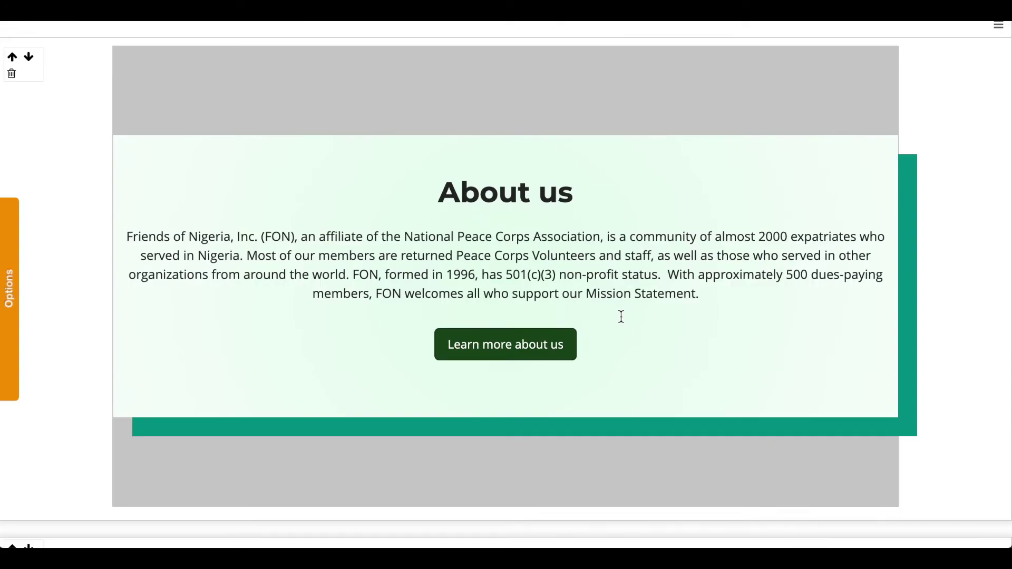
Step: Replace the tent gathering photo above the Start connecting button with the library photo of the group in dark suits, centre-aligned
scroll(622, 319, "down", 13)
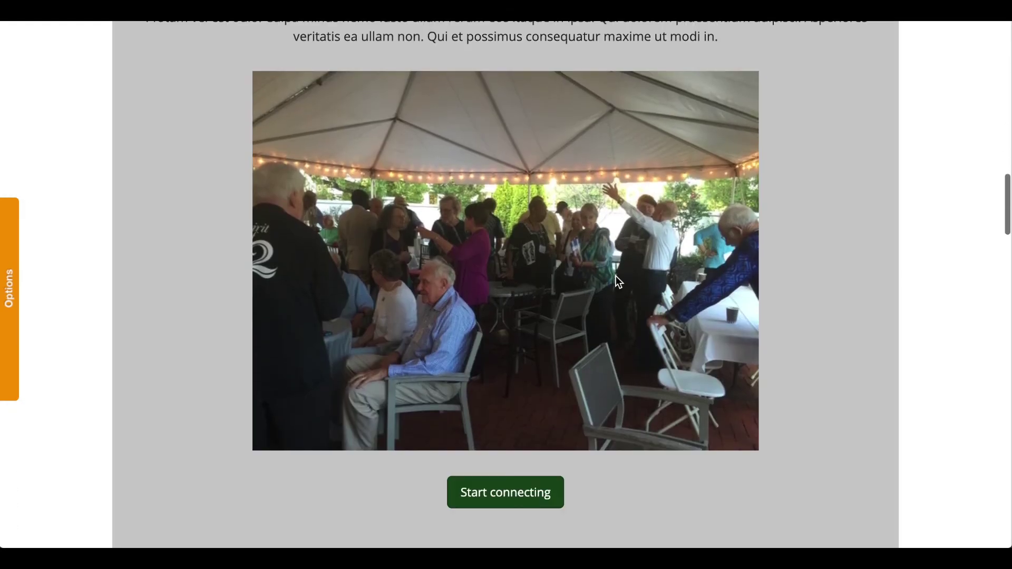
left_click(618, 278)
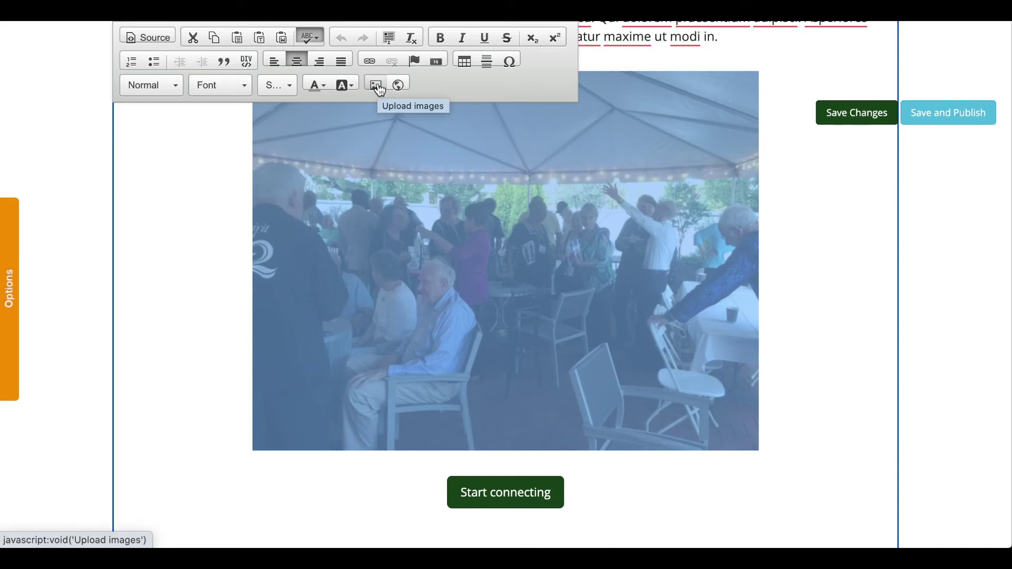
left_click(379, 87)
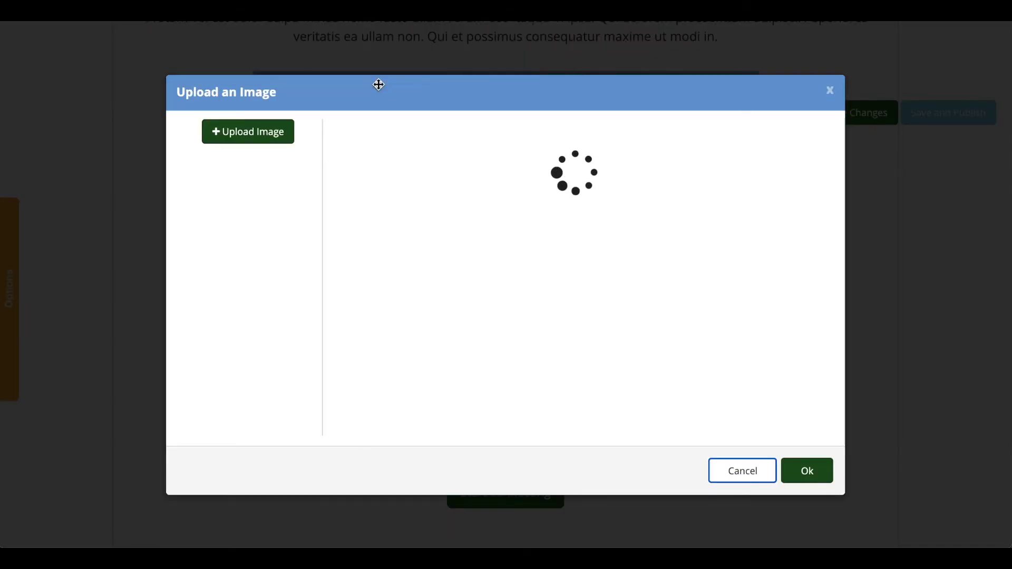
left_click(460, 250)
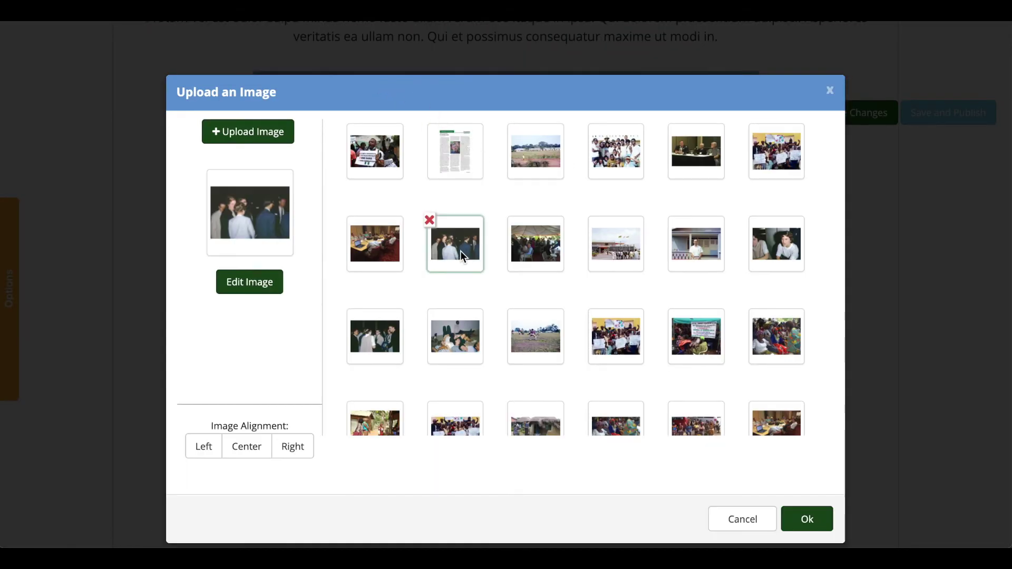
left_click(248, 453)
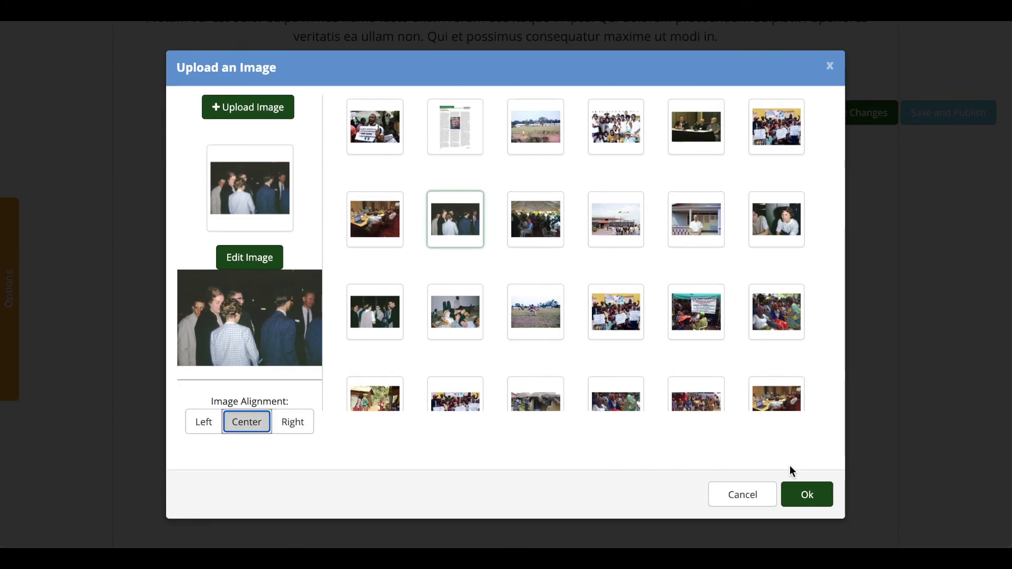
left_click(798, 500)
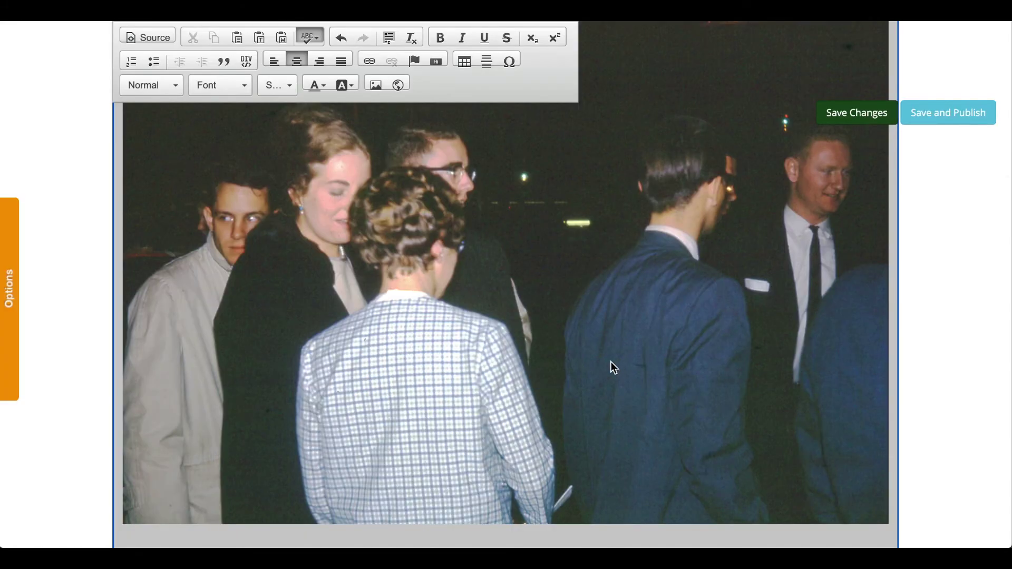
scroll(611, 362, "up", 3)
scroll(611, 362, "down", 2)
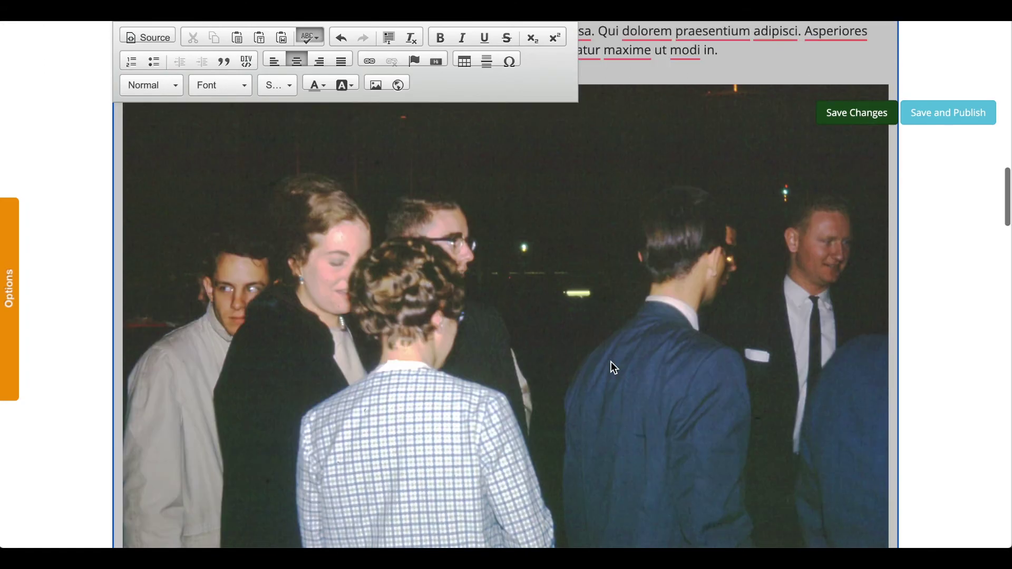
scroll(612, 361, "down", 5)
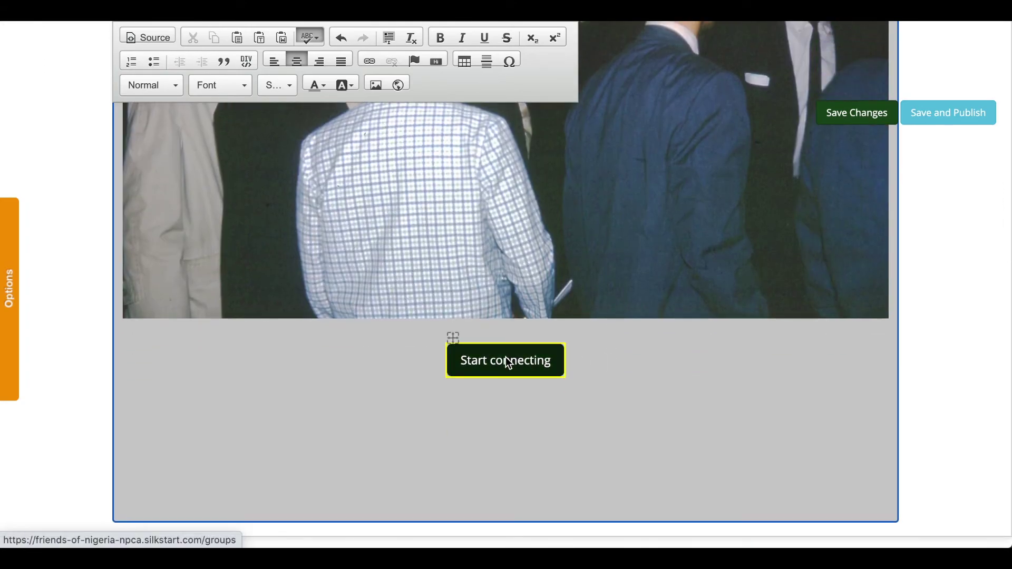
double_click(507, 362)
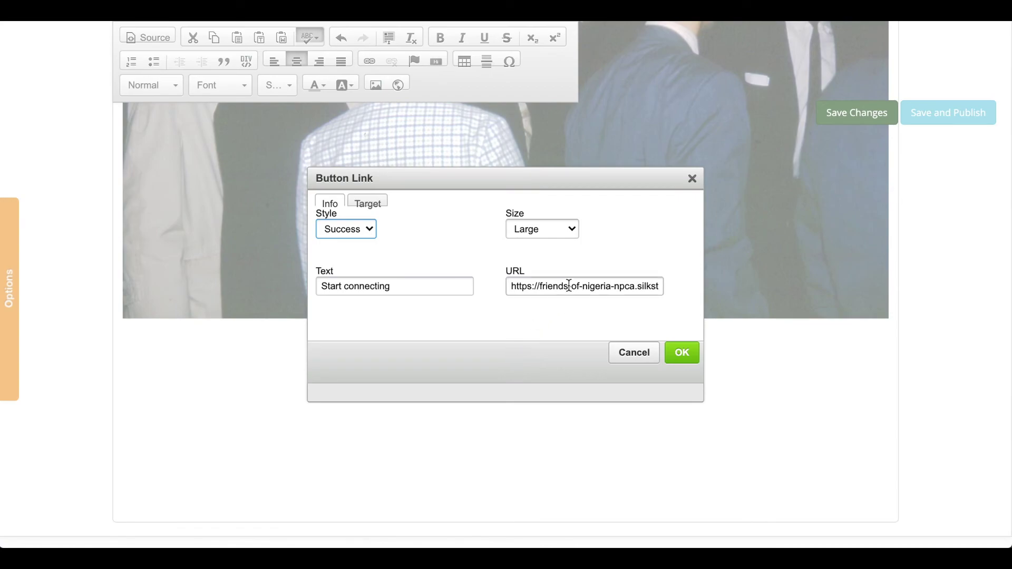
left_click(570, 285)
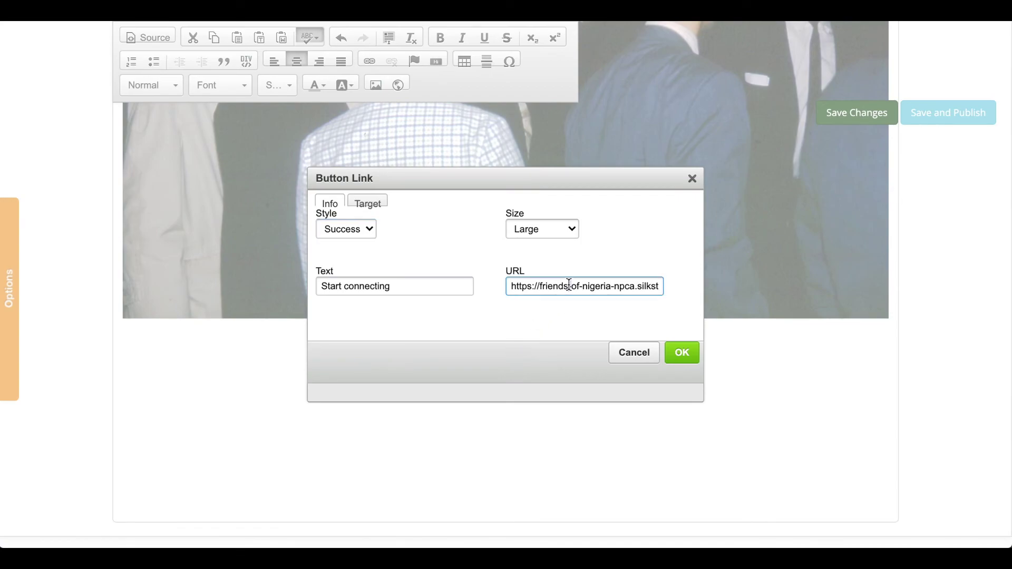
triple_click(528, 284)
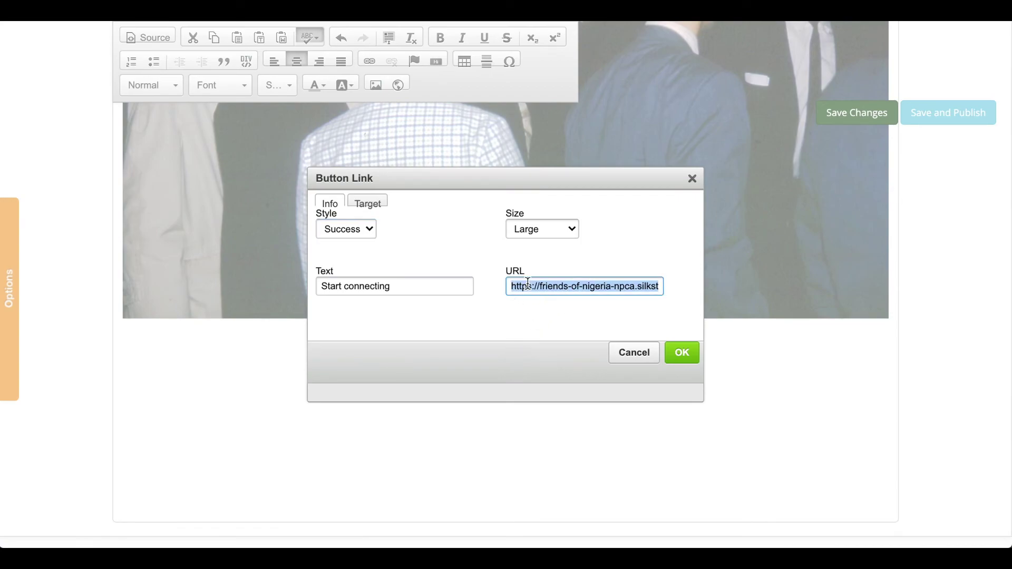
type("https://www.google.com")
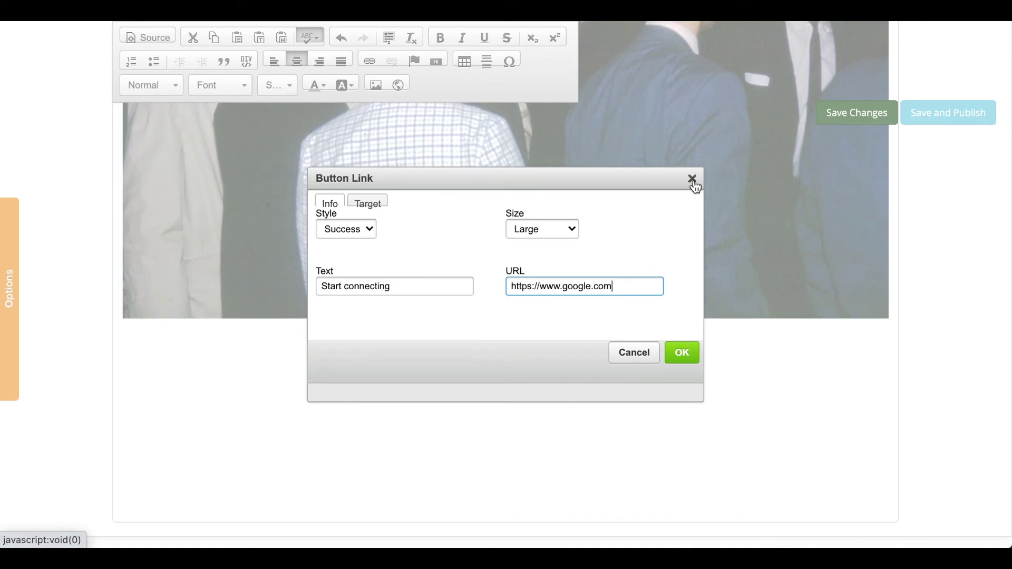
left_click(647, 355)
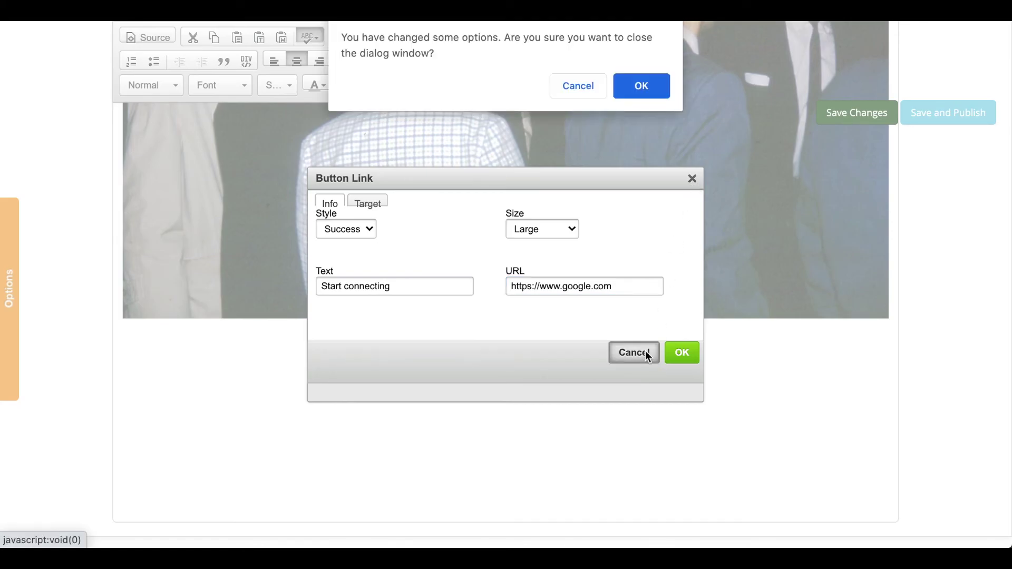
left_click(639, 89)
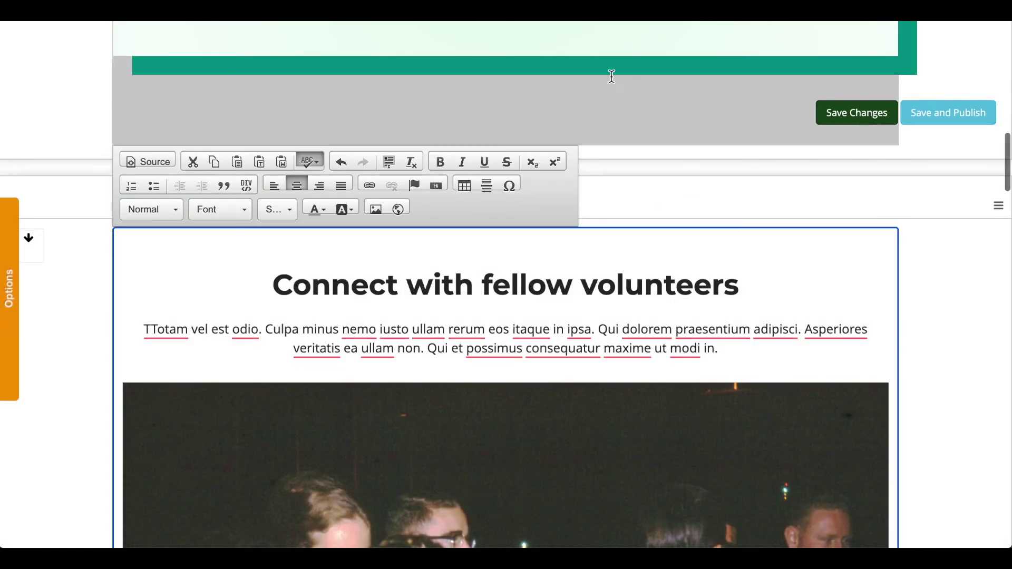
Step: Open the About page, leaving the home page without saving the pending edits
scroll(451, 153, "up", 15)
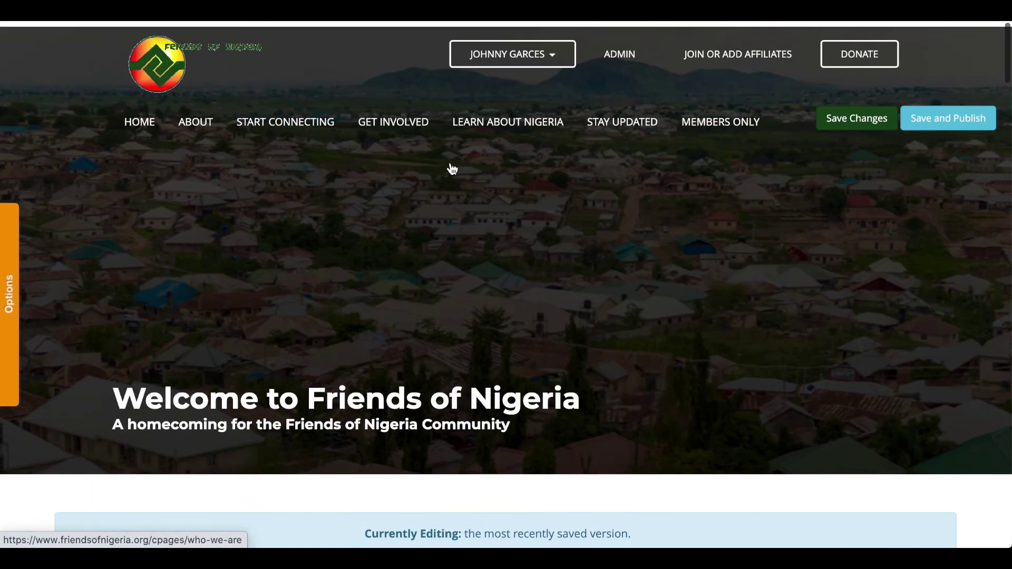
left_click(194, 115)
left_click(632, 156)
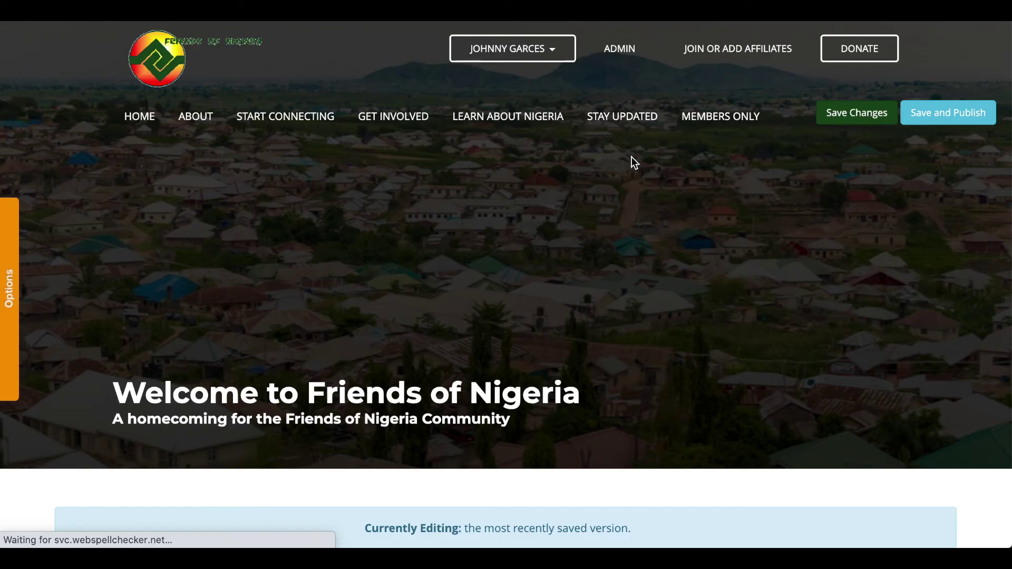
Step: Switch the About page to edit mode and replace the first item in the Our goals list with "Serve"
scroll(568, 270, "down", 6)
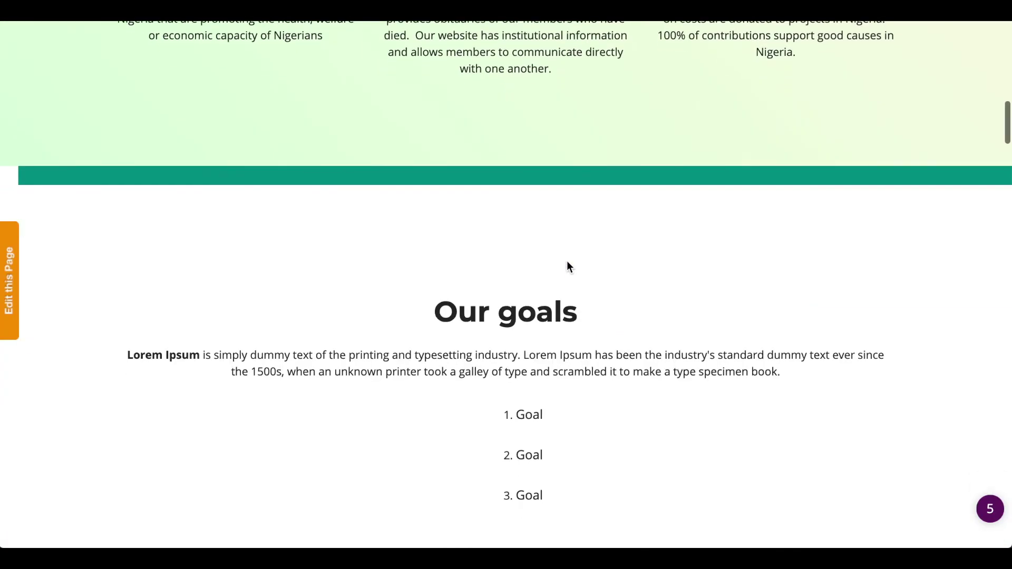
scroll(568, 266, "down", 3)
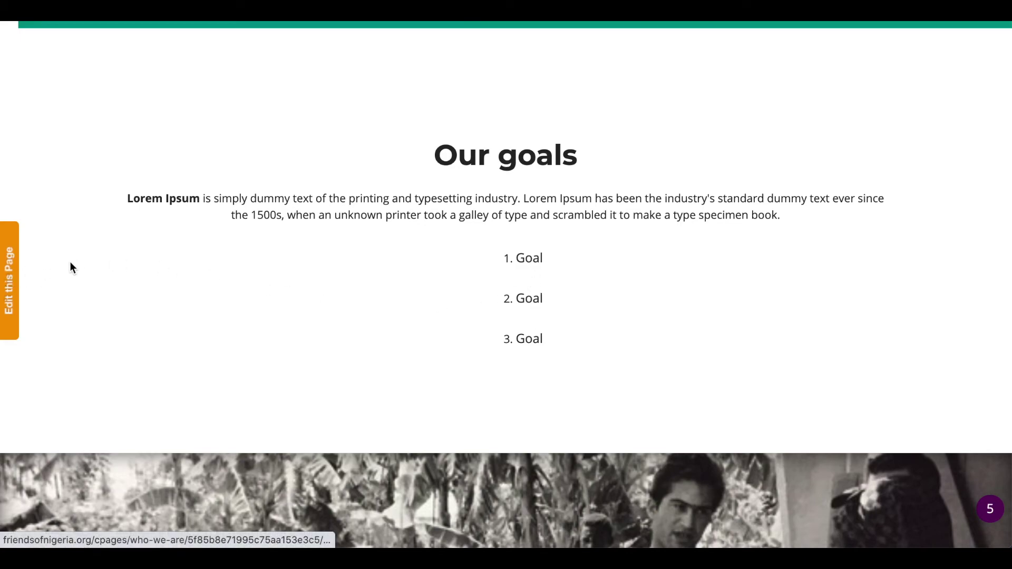
left_click(8, 276)
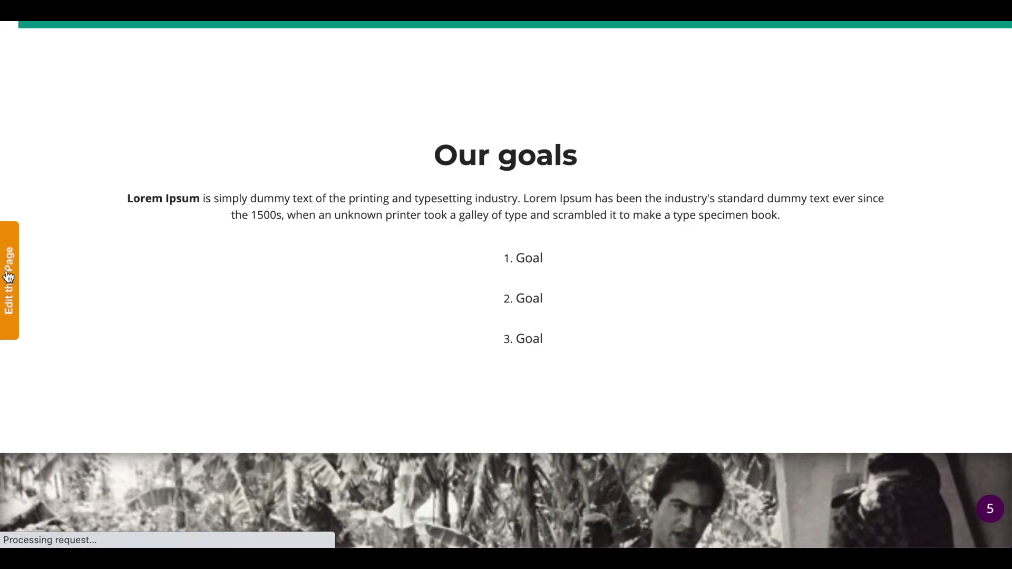
left_click(535, 258)
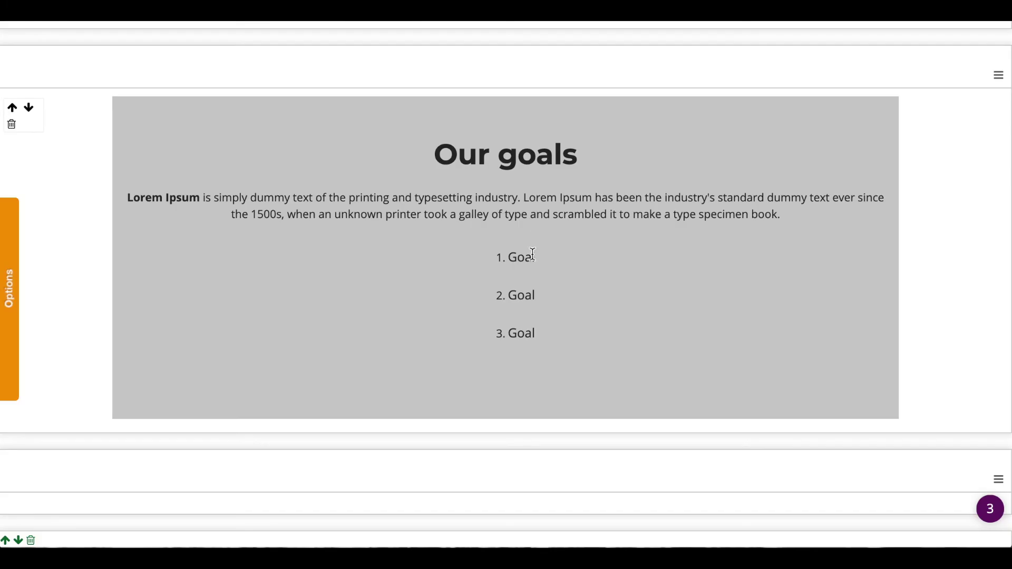
key("BackSpace")
key("BackSpace")
key("BackSpace")
key("BackSpace")
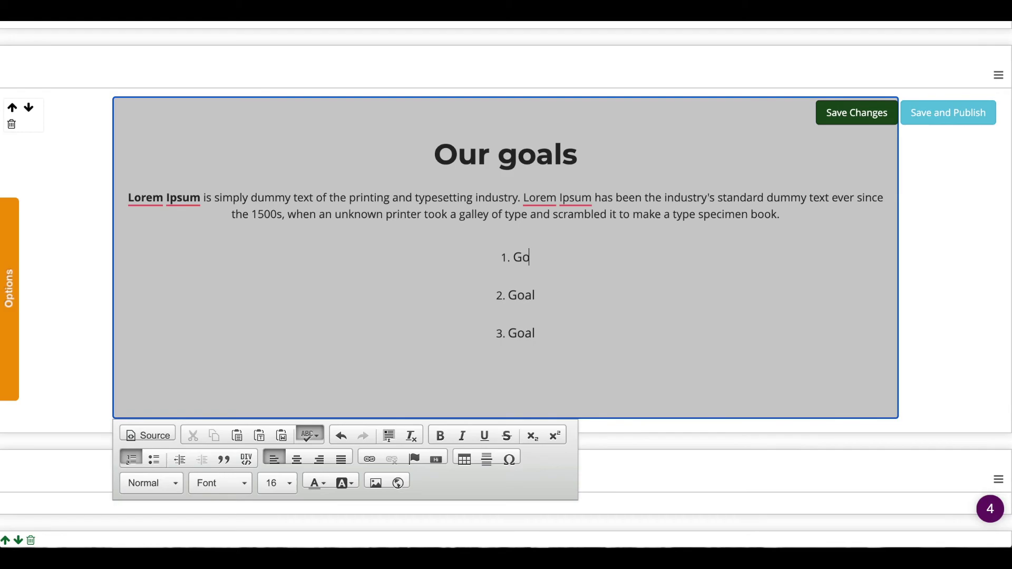
type("Serve")
Step: Replace the second and third items in the Our goals list with "Connect" and "Inspire"
key("Down")
key("BackSpace")
key("BackSpace")
key("BackSpace")
key("BackSpace")
type("Connect")
key("Down")
key("BackSpace")
key("BackSpace")
key("BackSpace")
key("BackSpace")
type("Inspire")
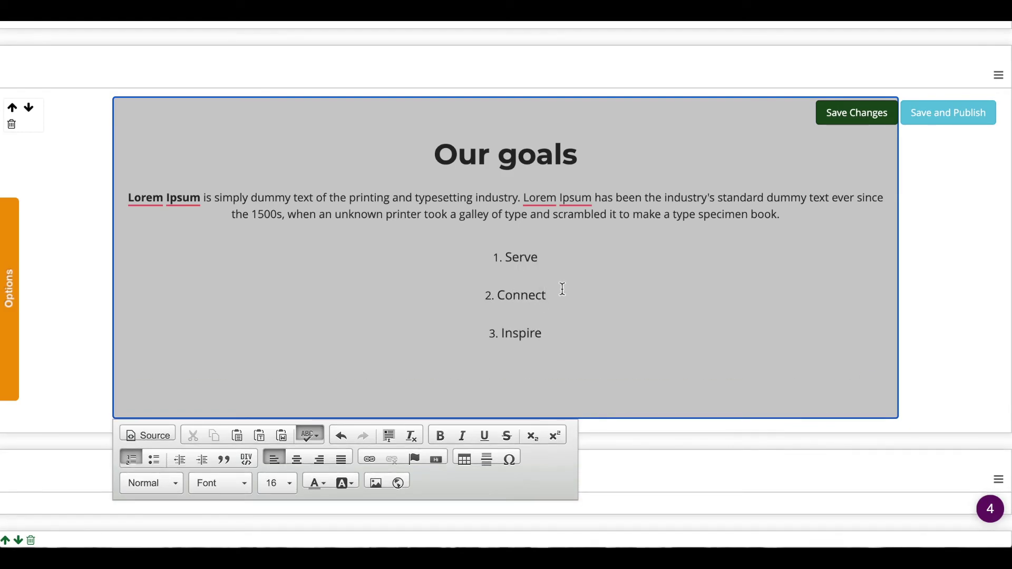
Step: Add a new section in heading Style 1 at the end of the About page, below the newsletter section
scroll(561, 288, "down", 10)
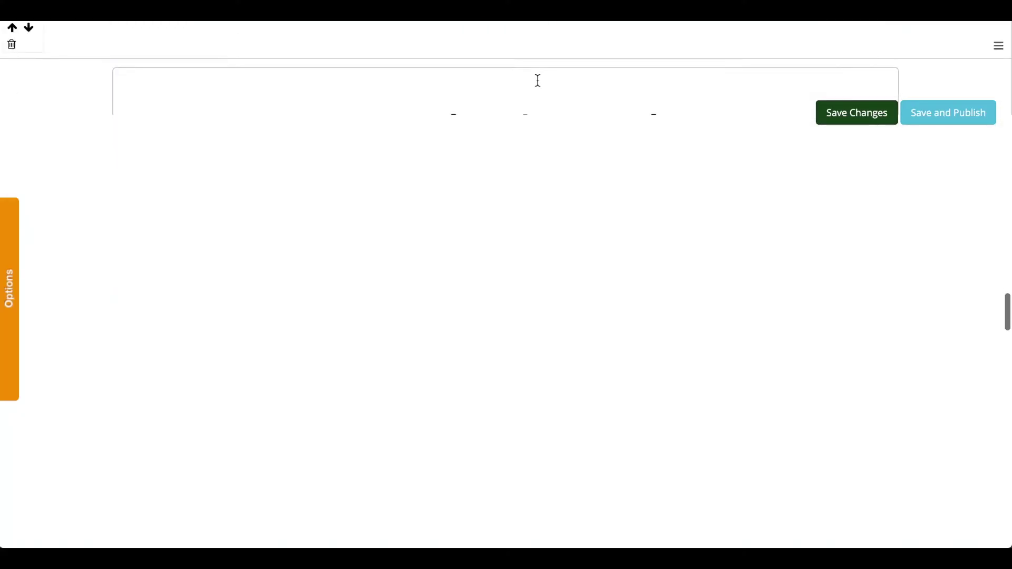
scroll(537, 80, "down", 15)
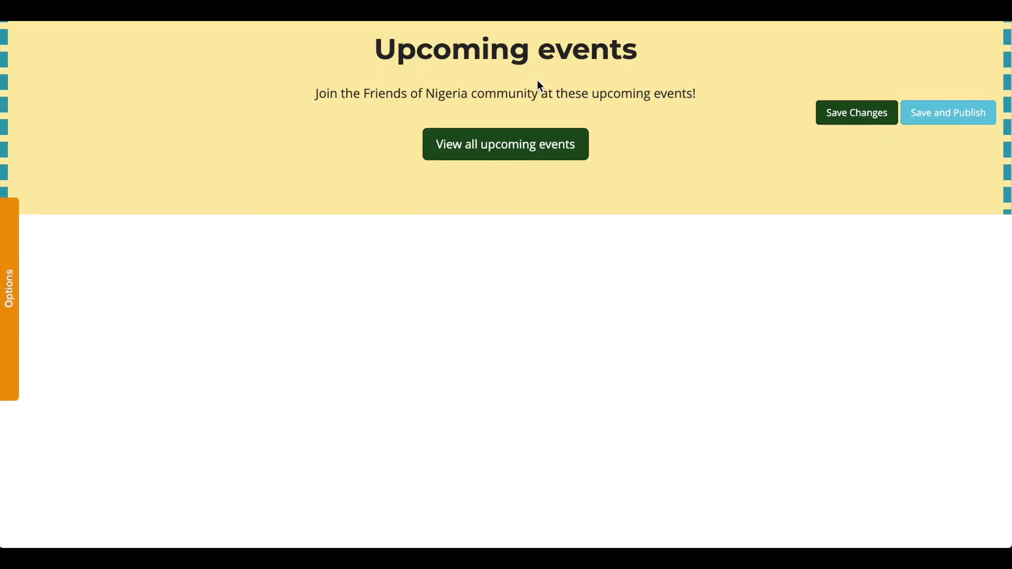
scroll(541, 86, "down", 20)
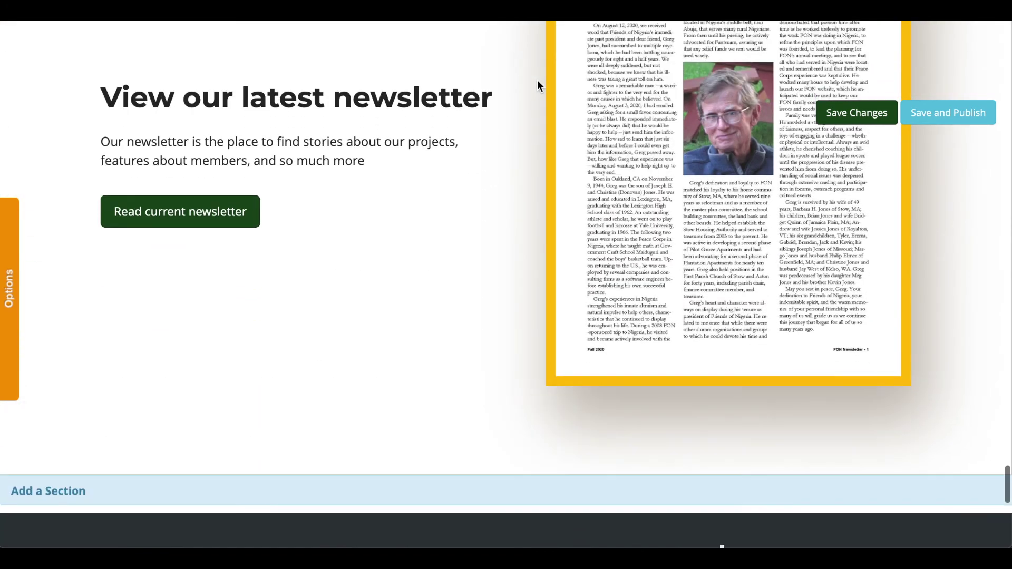
scroll(537, 85, "down", 3)
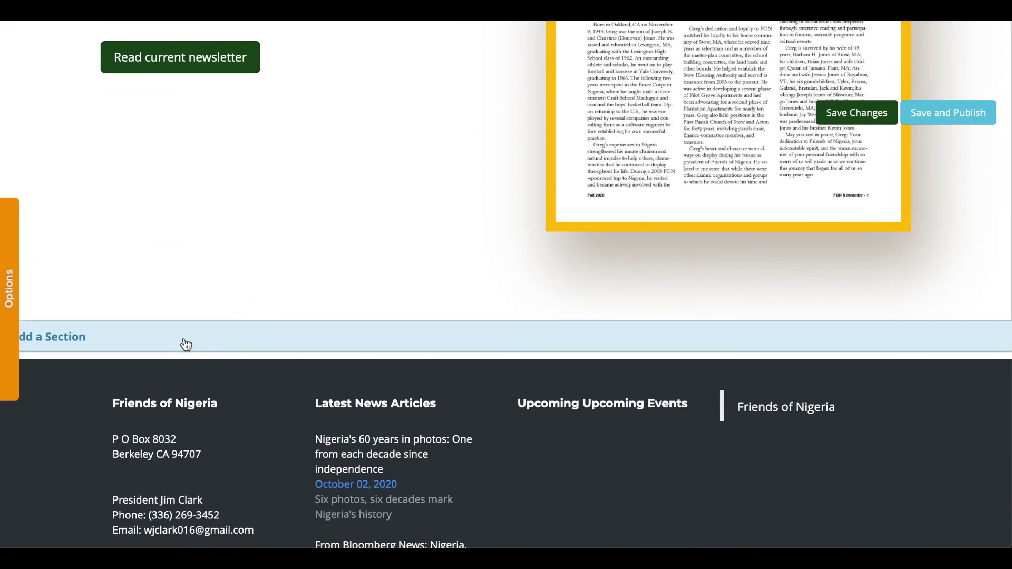
scroll(185, 343, "up", 3)
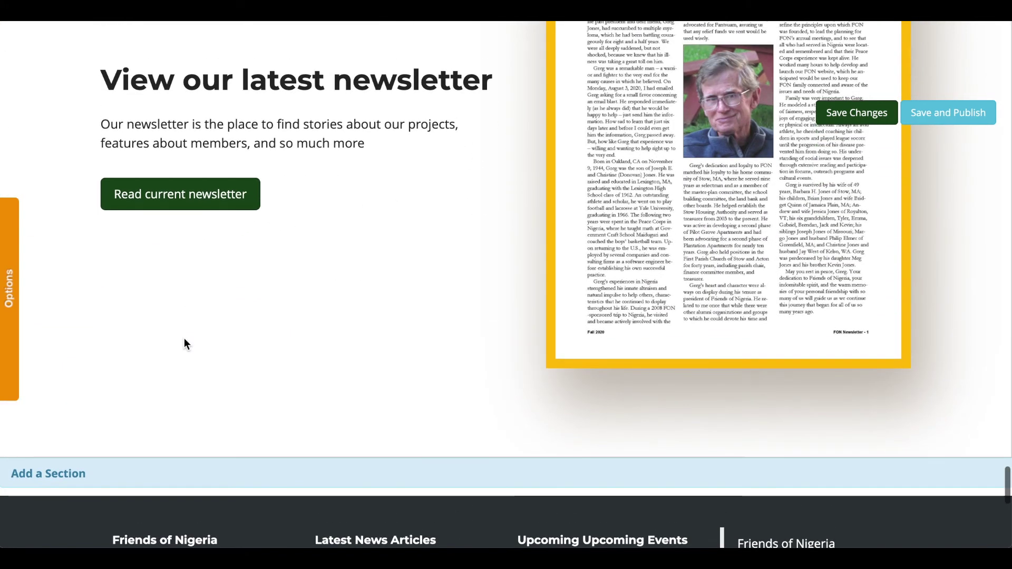
left_click(137, 478)
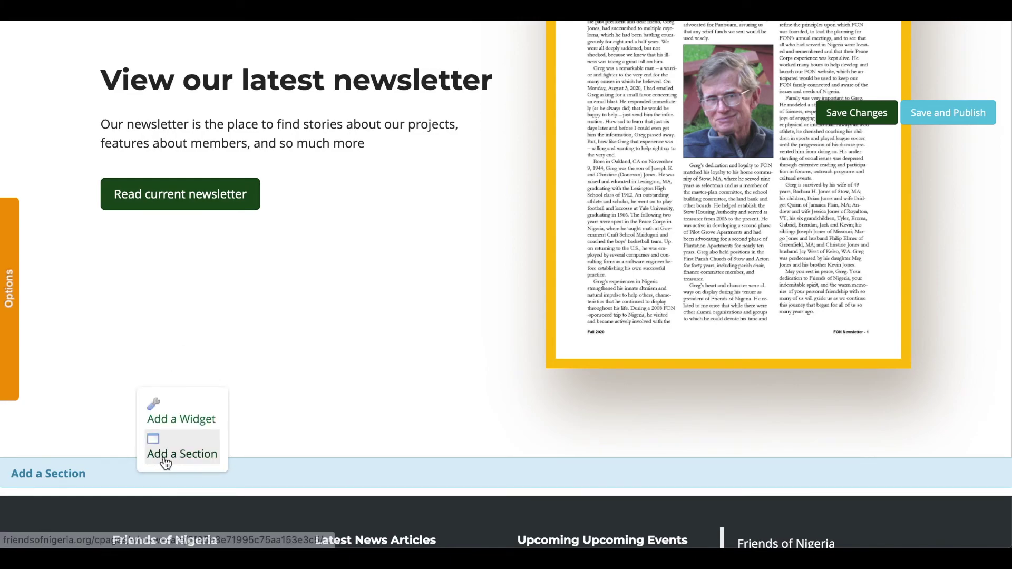
left_click(182, 454)
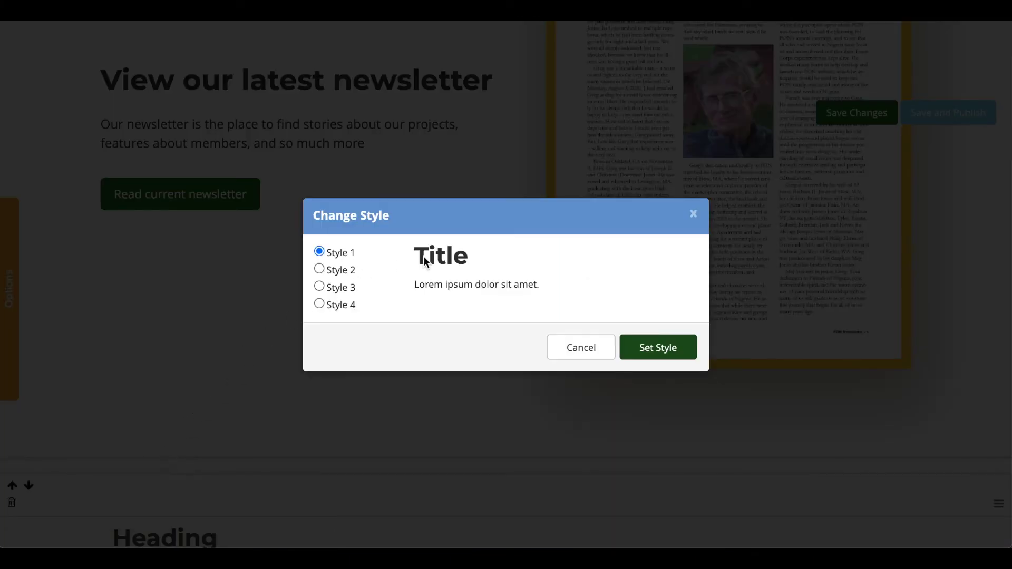
left_click(643, 348)
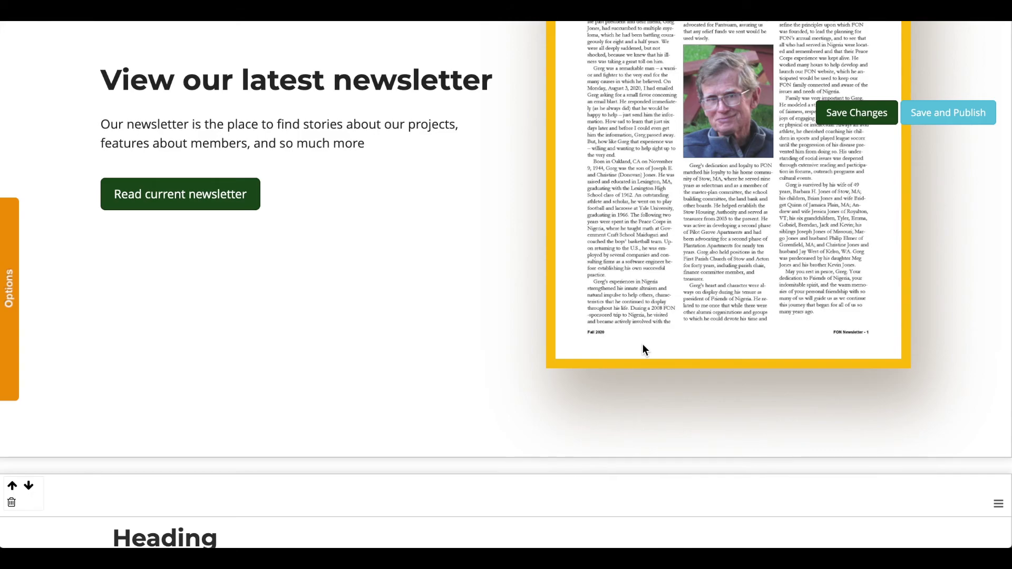
Step: Set the new section's heading to "This is a headline"
scroll(643, 344, "down", 4)
left_click(203, 305)
type("Thsi is")
key("ctrl+a")
type("This is a headline")
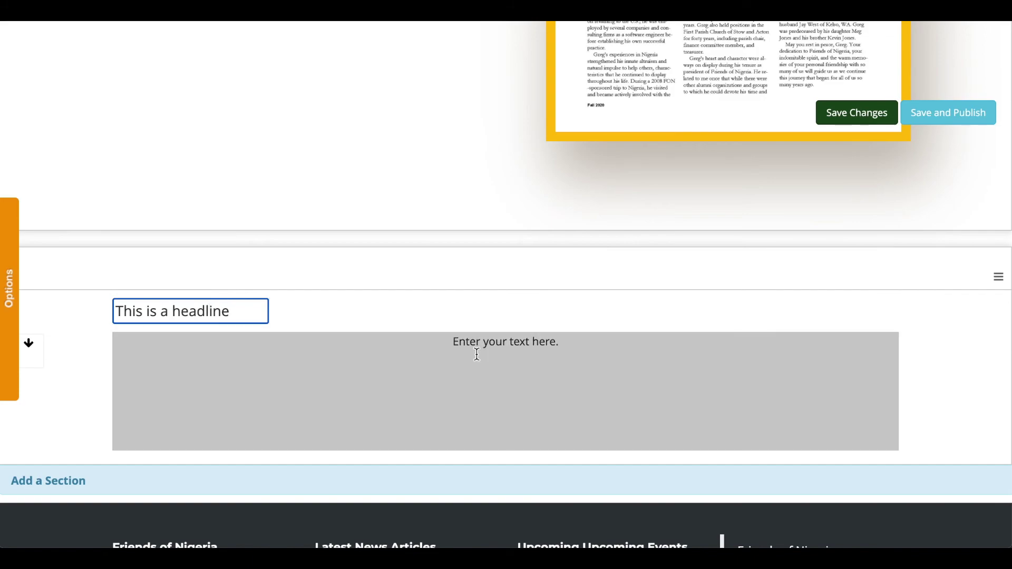
Step: Replace the new section's placeholder text with the lines "Information goes here" and "More information goes here", left-aligned
left_click(476, 350)
key("ctrl+a")
type("Information goes here")
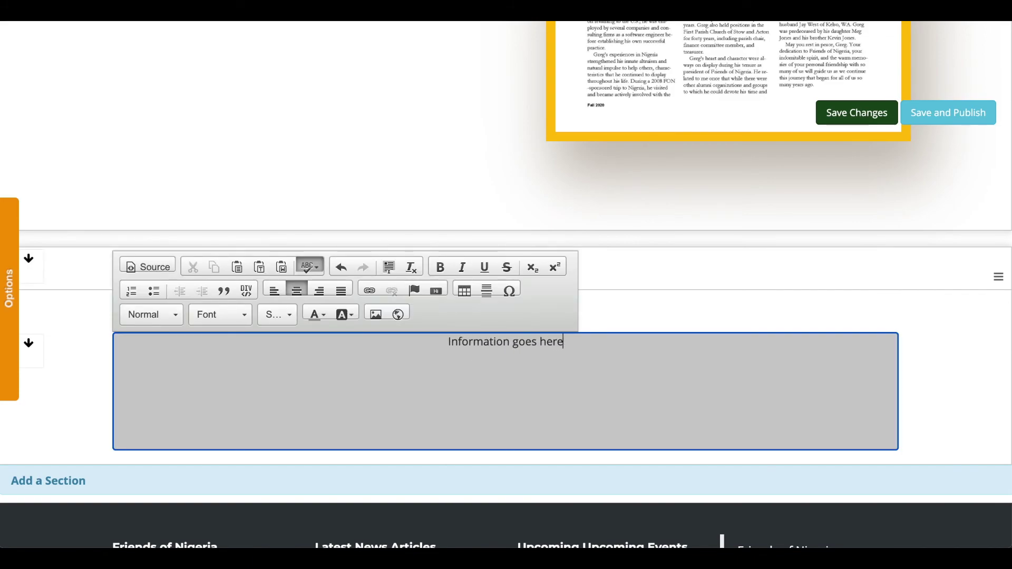
key("Return")
type("More information goes here")
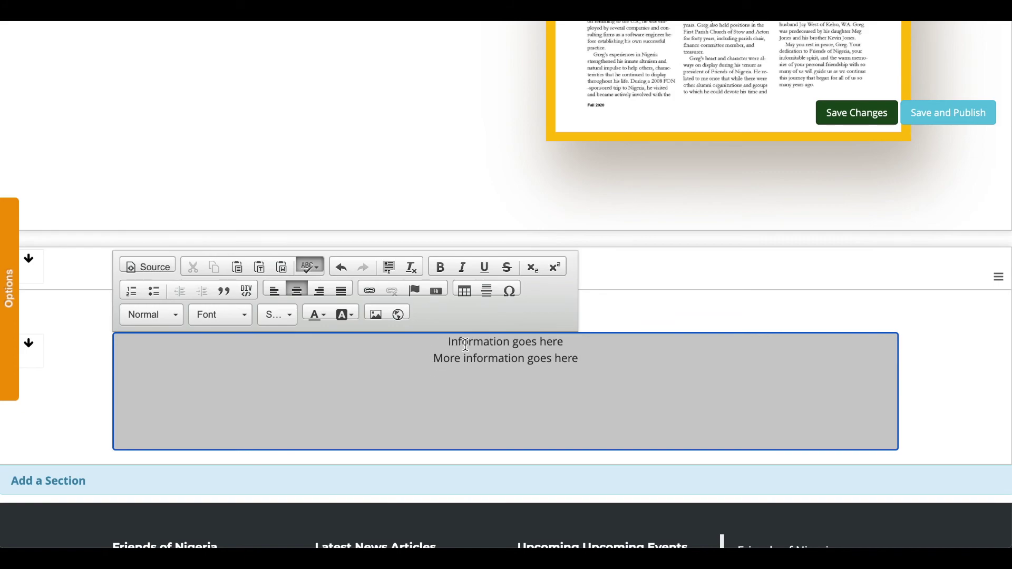
left_click(275, 292)
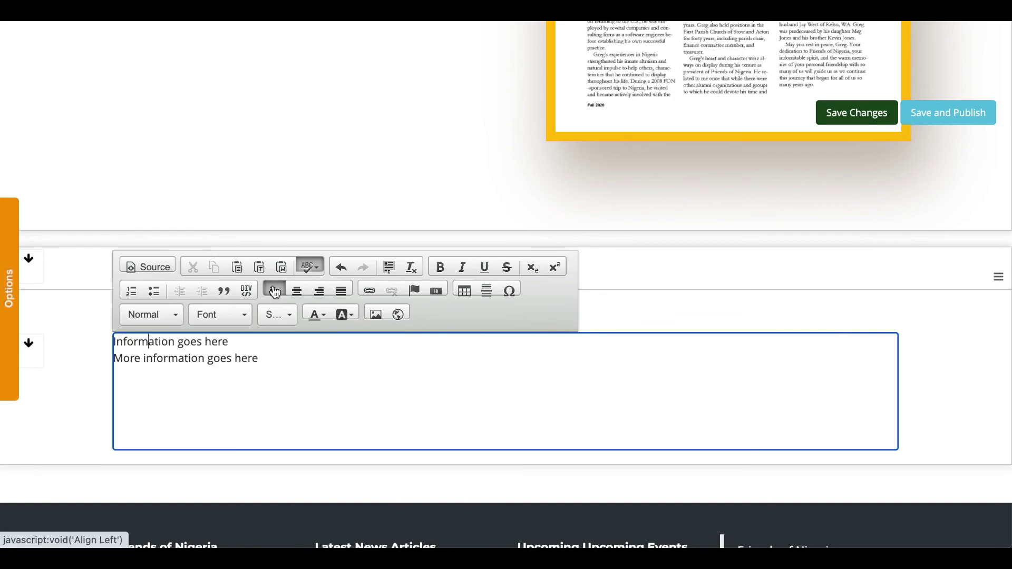
Step: Insert the tent gathering photo from the image library, centre-aligned, below the new section's text
left_click(375, 315)
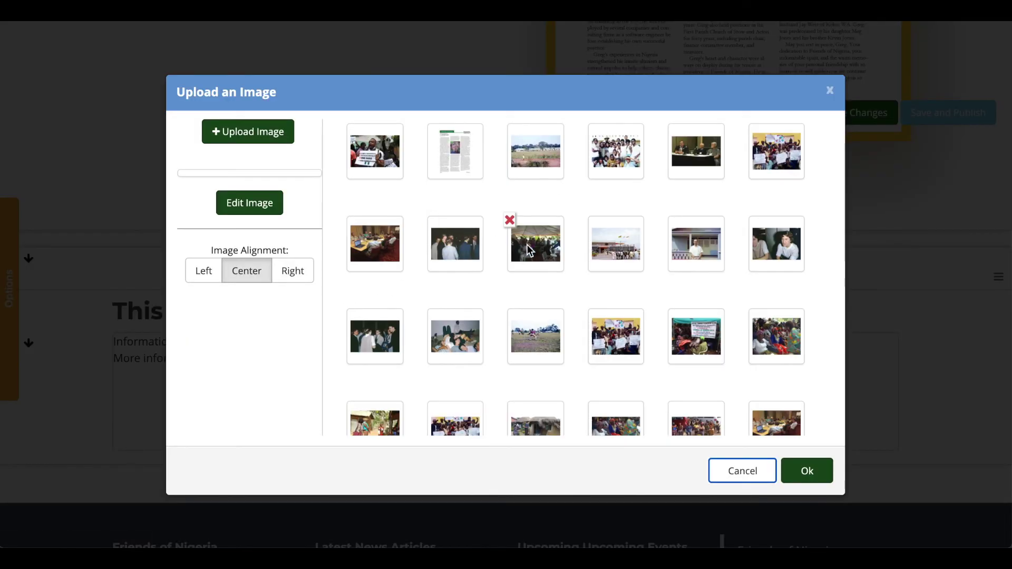
left_click(530, 250)
left_click(253, 460)
scroll(855, 467, "down", 1)
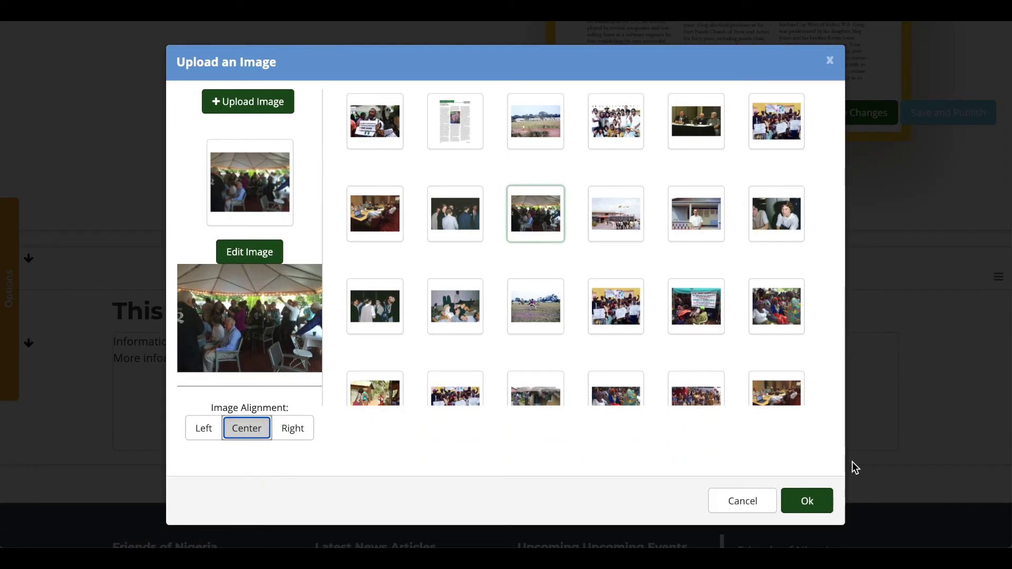
left_click(807, 500)
Step: Delete the newly added section headed "This is a headline" from the About page
scroll(821, 490, "up", 4)
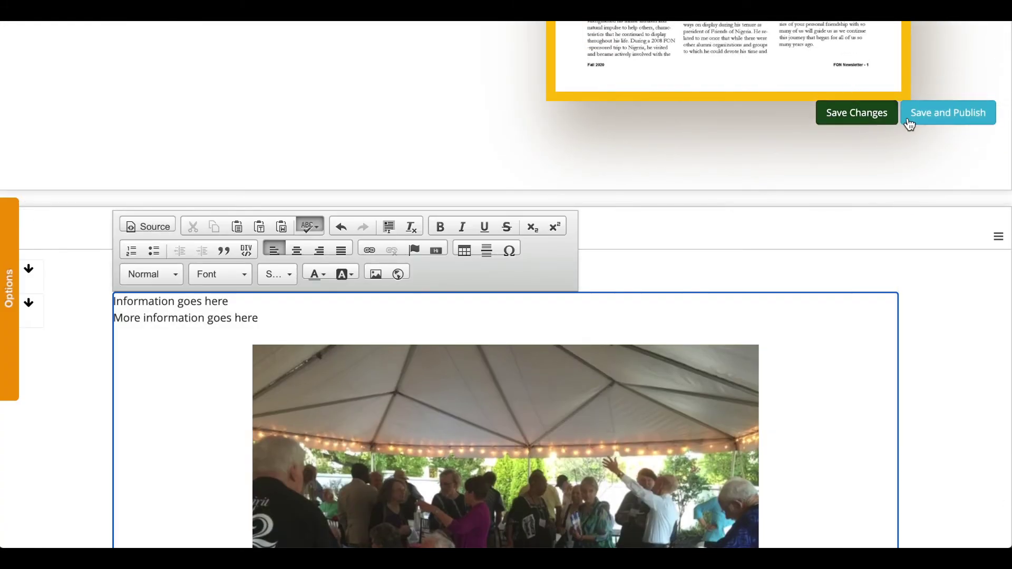
left_click(998, 237)
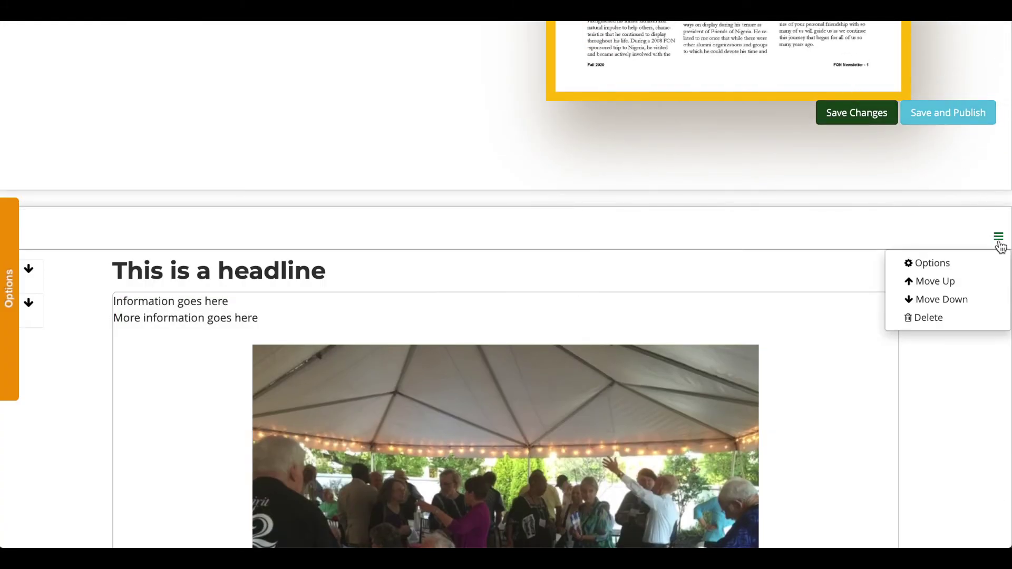
left_click(938, 319)
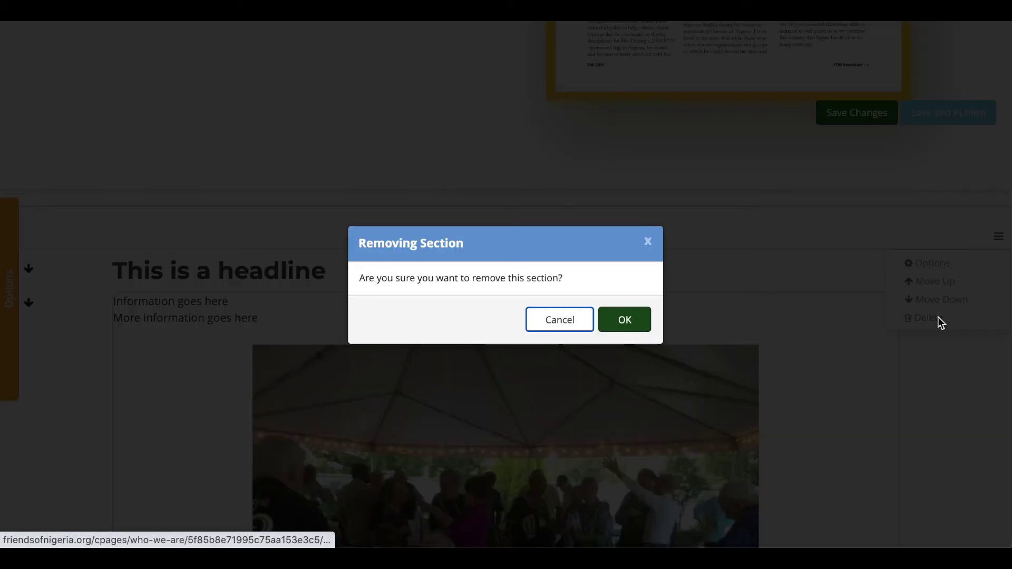
left_click(613, 325)
Step: Examine the newsletter and Upcoming events widget sections on the About page and return to its header
scroll(235, 323, "up", 5)
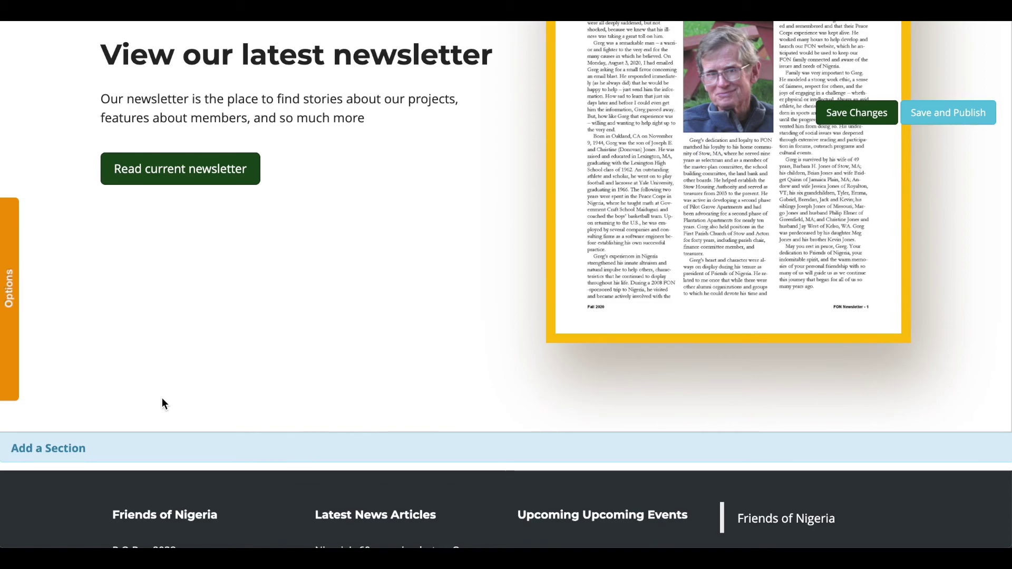
scroll(162, 399, "up", 5)
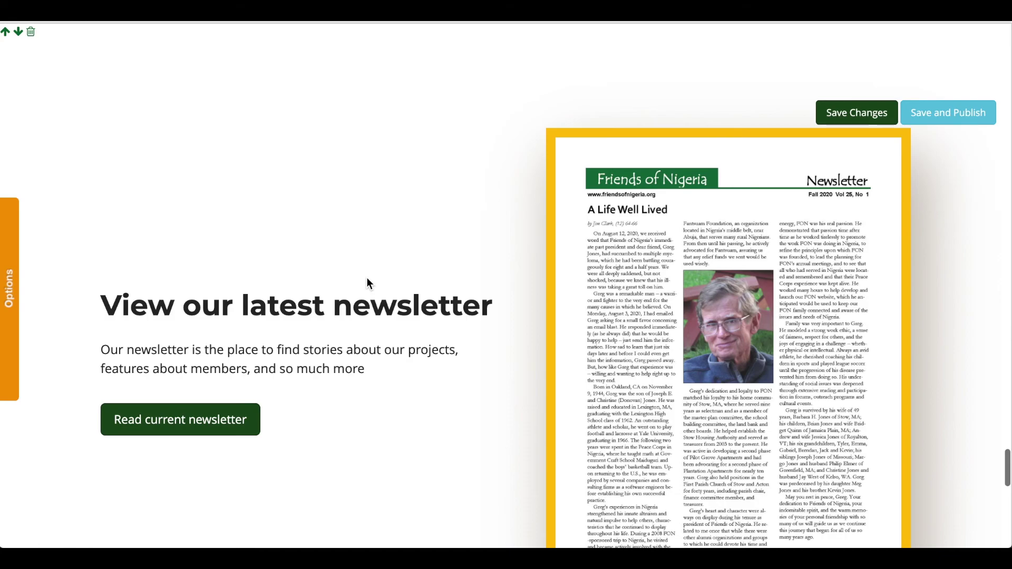
scroll(391, 304, "down", 1)
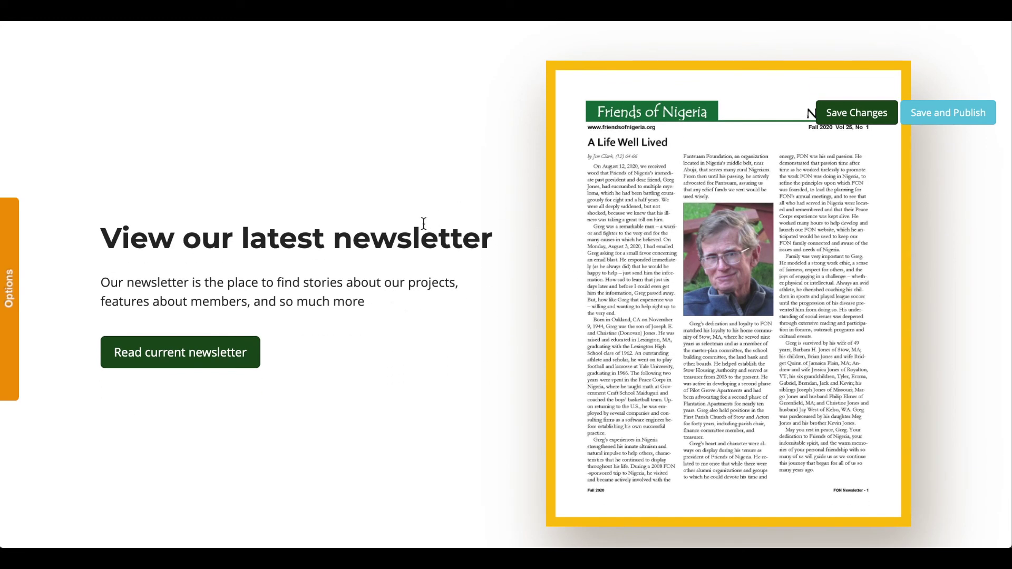
scroll(423, 224, "up", 10)
scroll(425, 230, "up", 12)
scroll(385, 376, "down", 3)
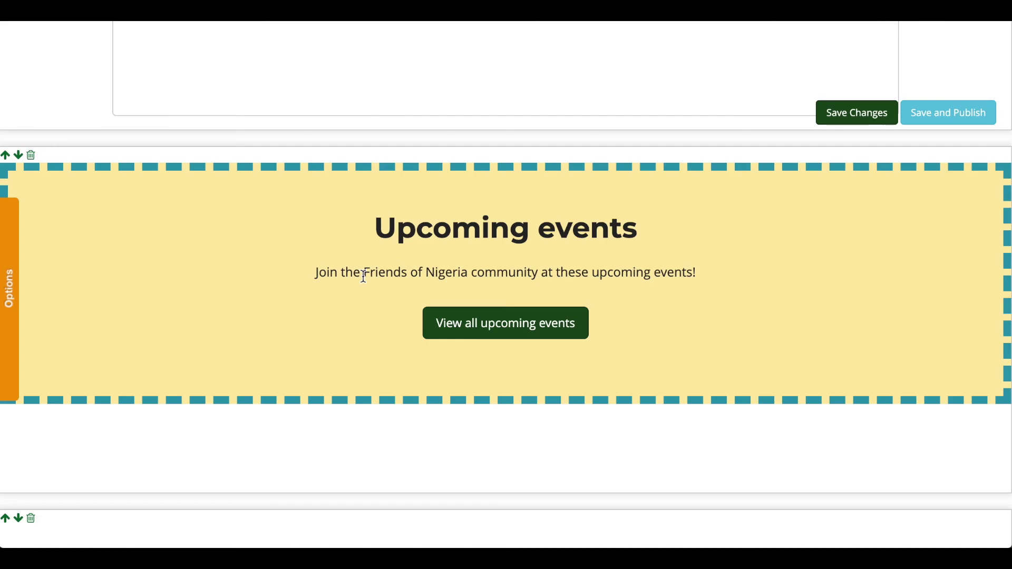
scroll(364, 276, "up", 20)
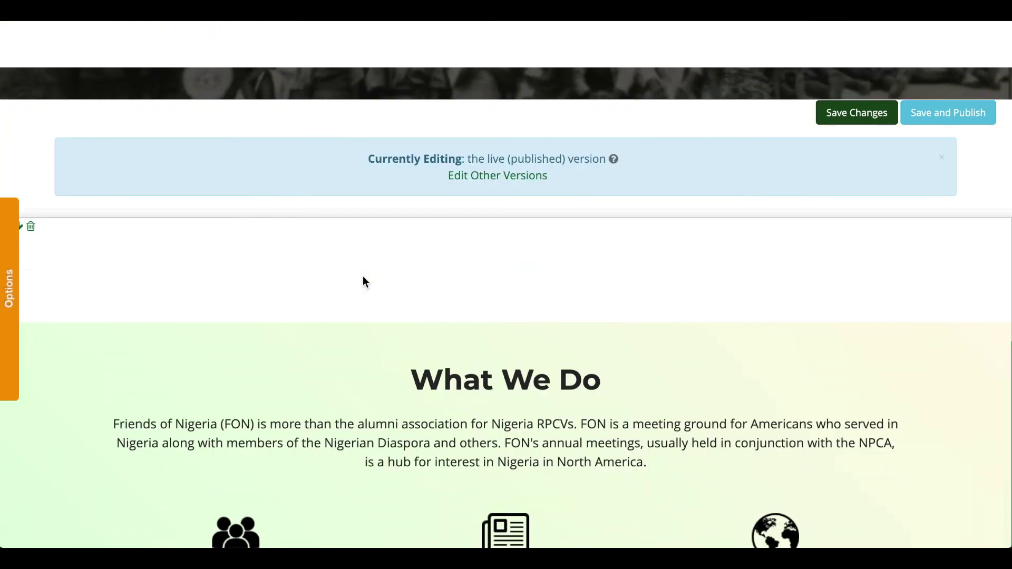
scroll(363, 276, "up", 8)
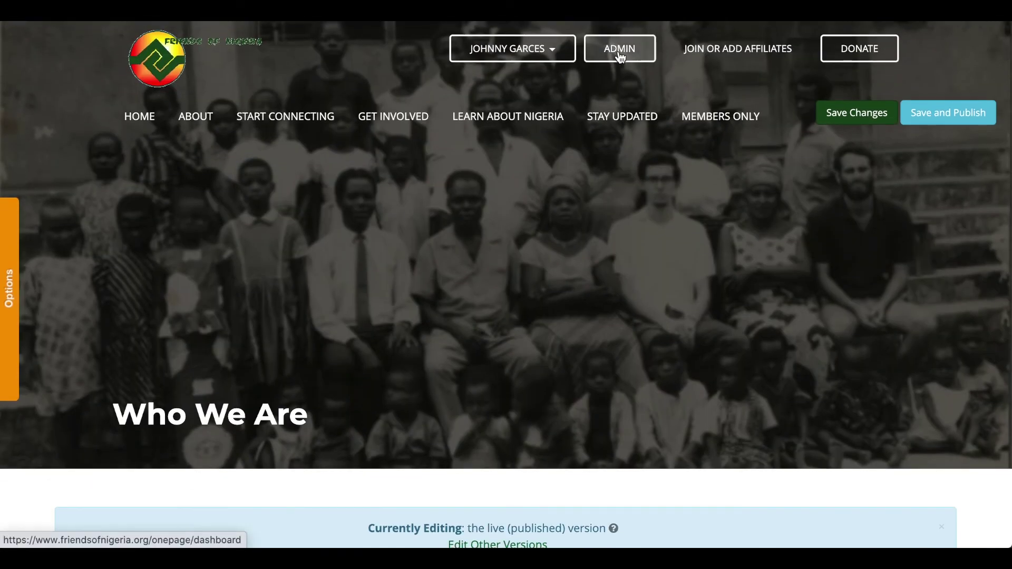
Step: Leave the About page without saving and open the Custom Widgets list in the site's admin area
left_click(632, 53)
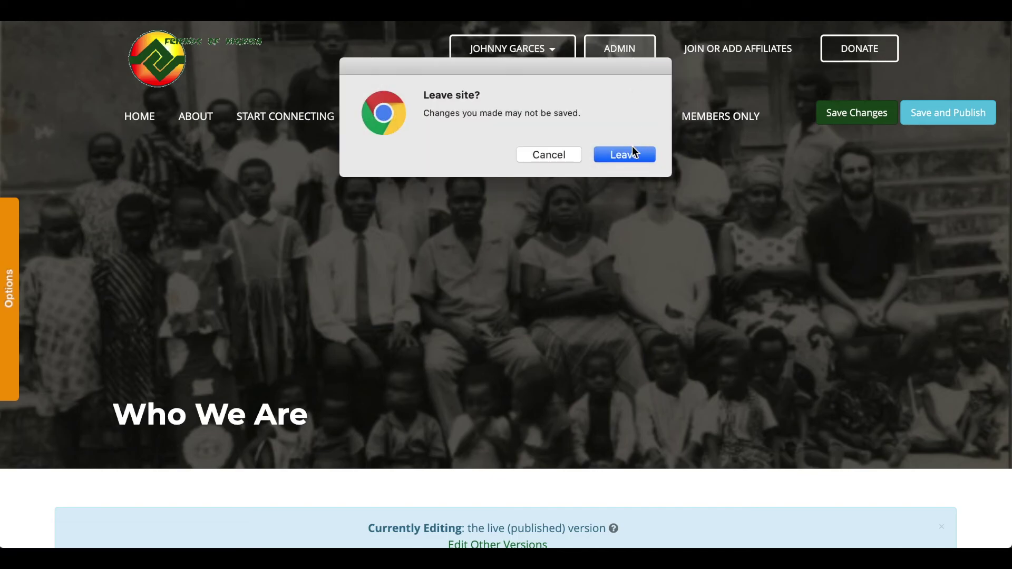
left_click(635, 154)
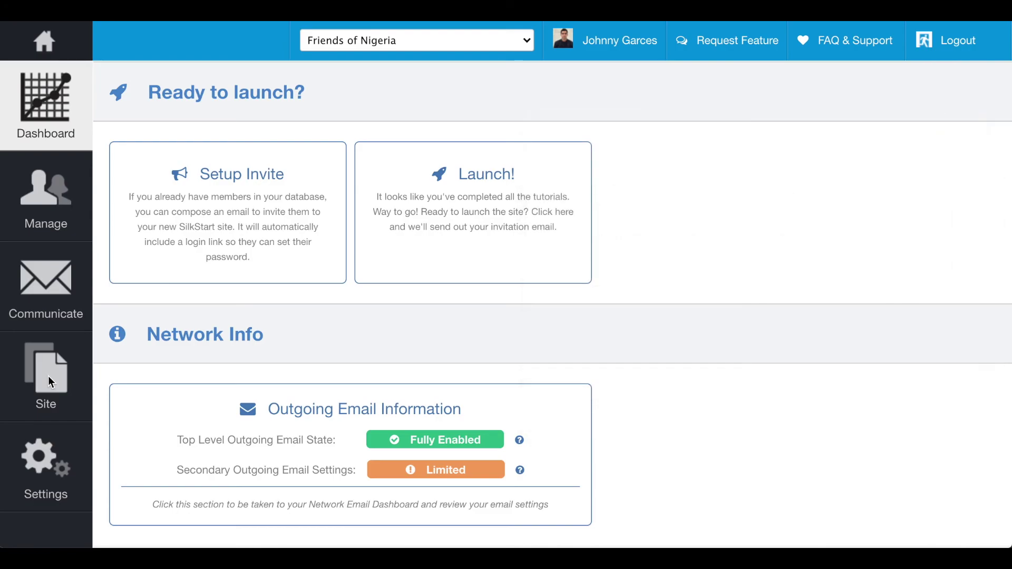
left_click(49, 376)
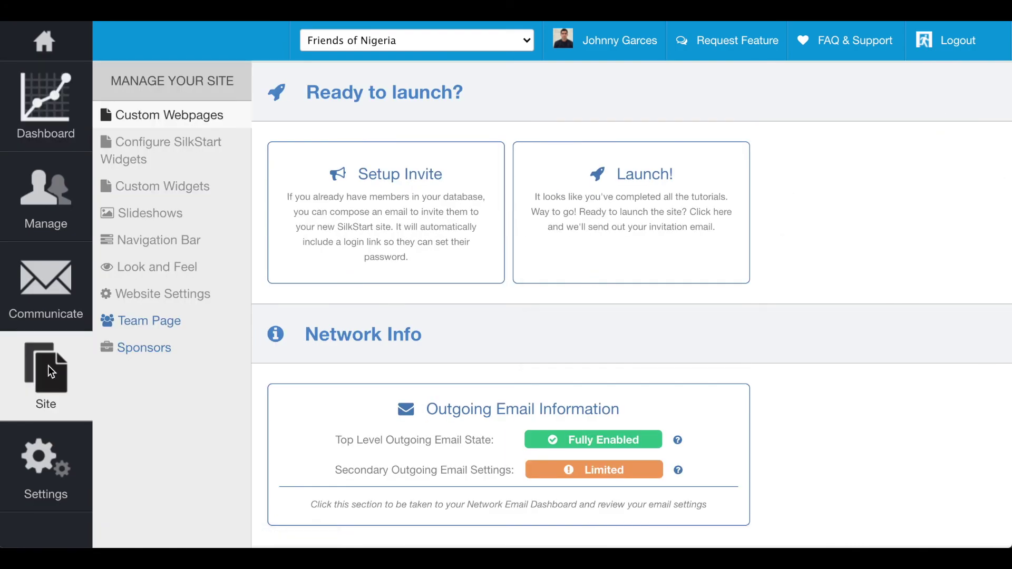
left_click(181, 186)
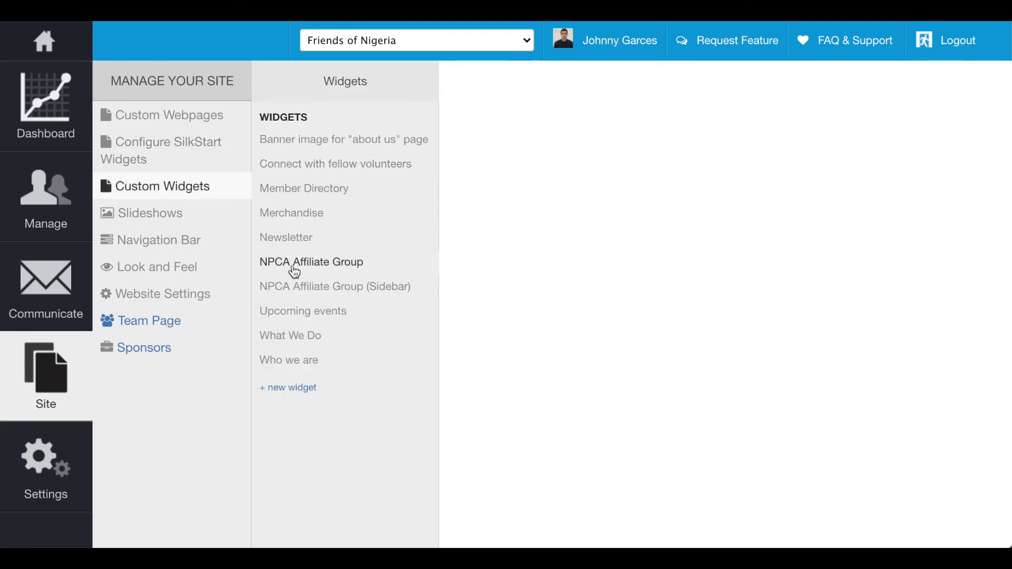
Step: Change the Newsletter widget's heading to "View your latest newsletter" and save the widget
left_click(295, 244)
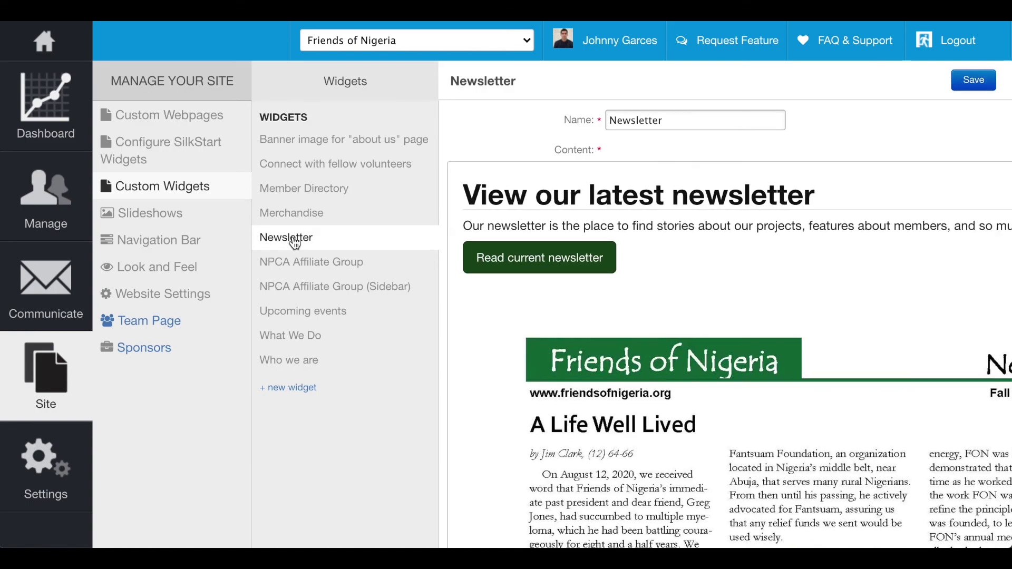
left_click(561, 192)
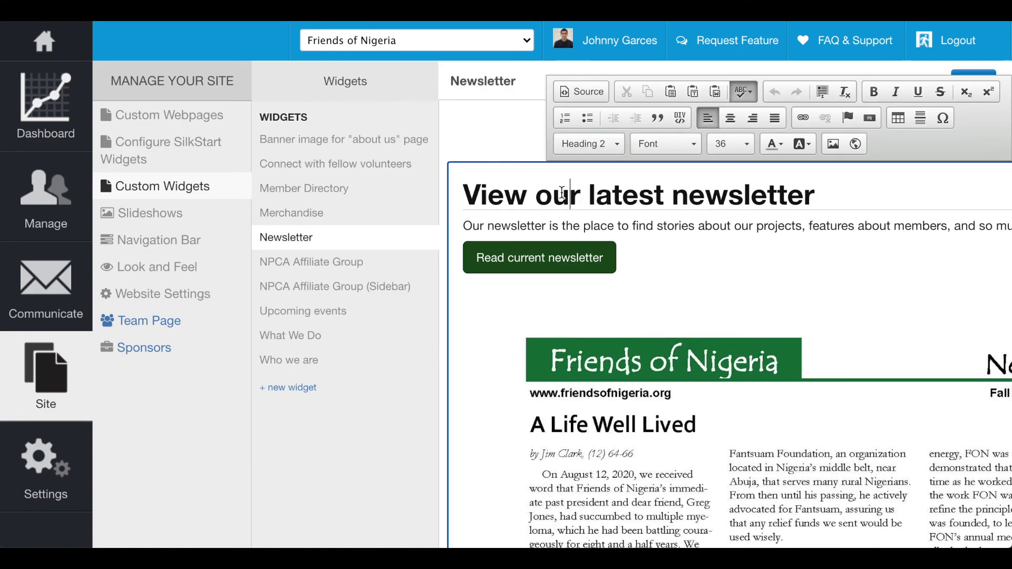
type("y")
left_click(916, 64)
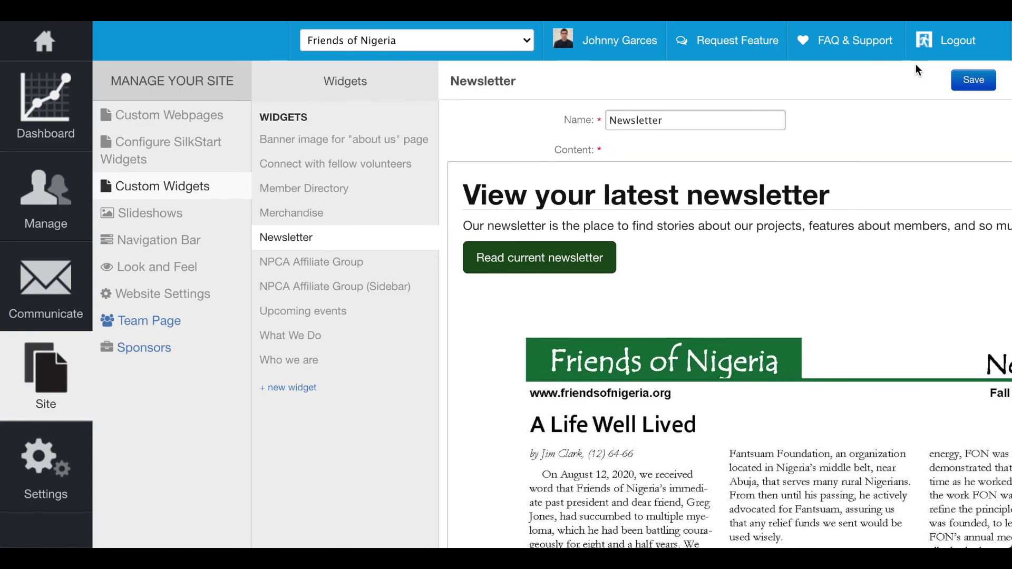
left_click(973, 82)
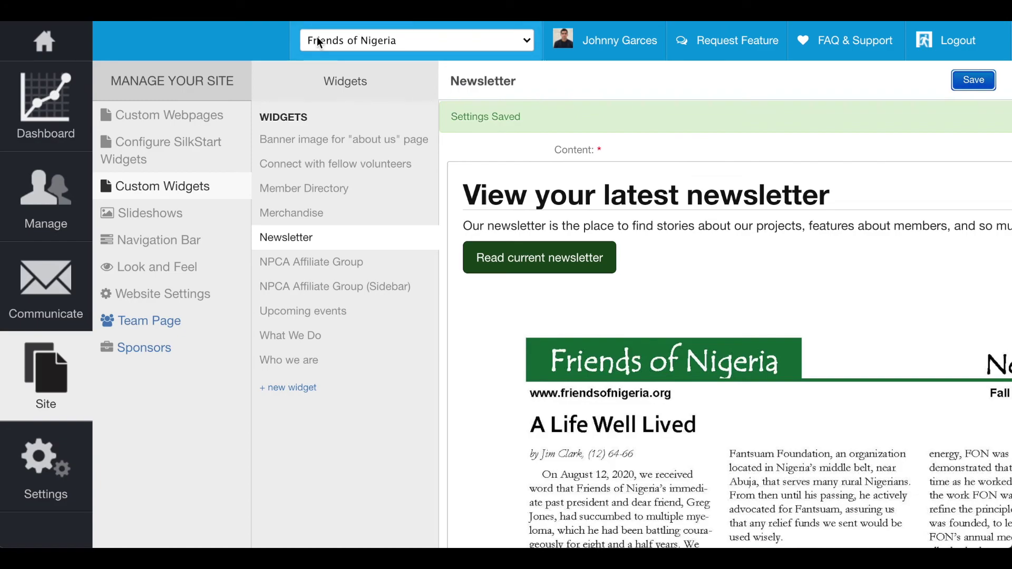
Step: Open the site's home page and check the word "your" in the newsletter section's heading
left_click(46, 42)
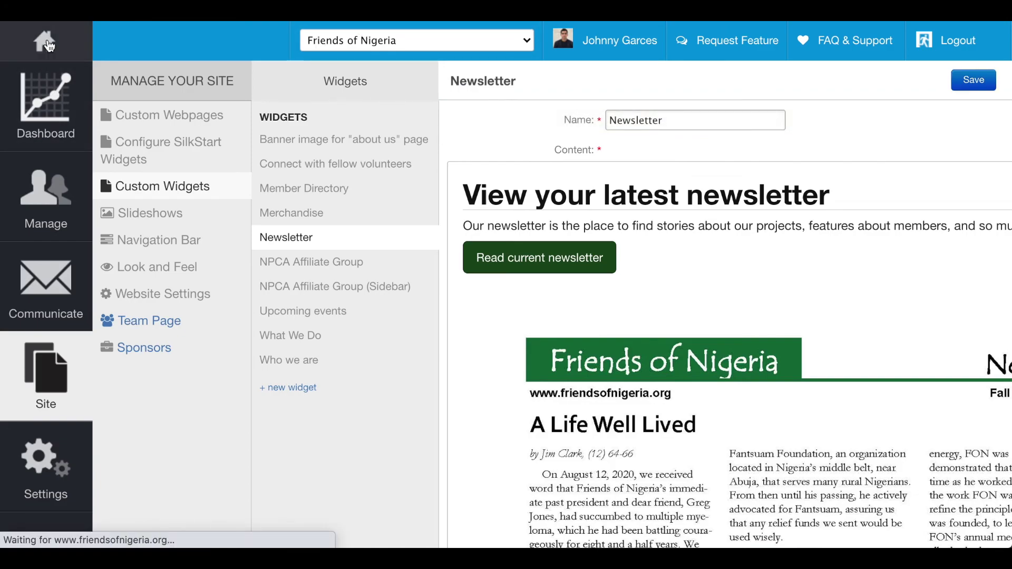
scroll(240, 164, "down", 15)
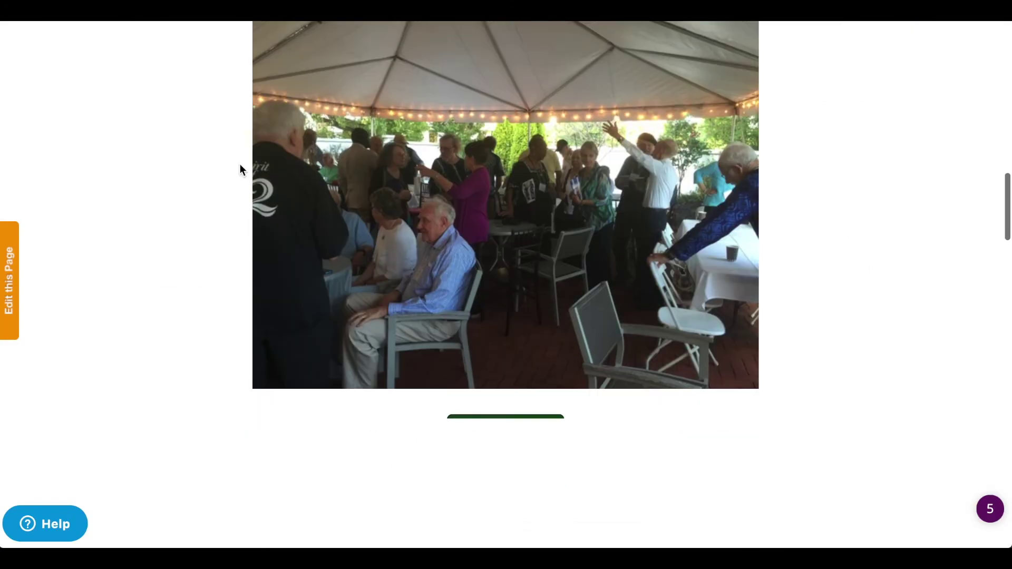
scroll(240, 169, "down", 20)
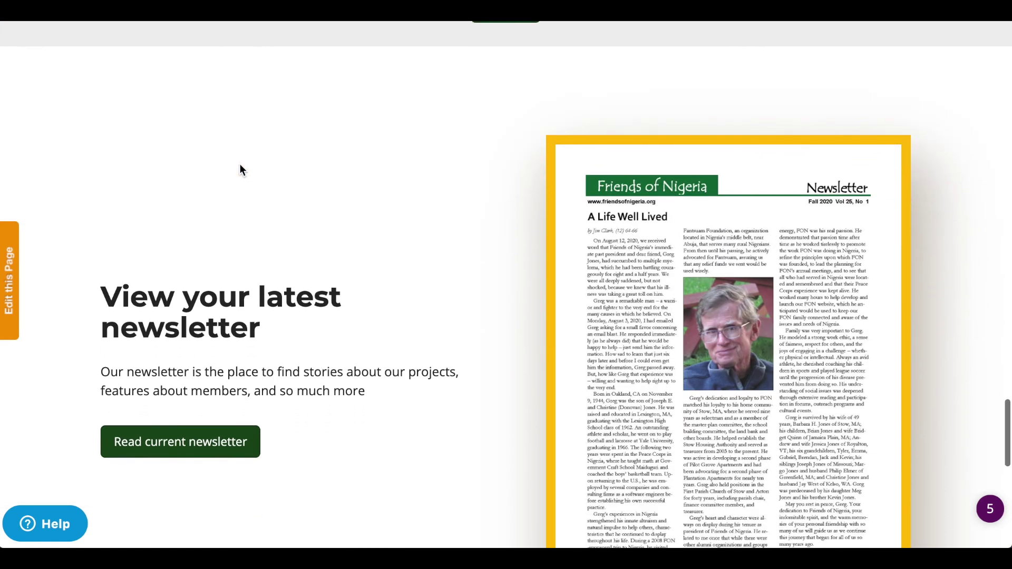
double_click(222, 299)
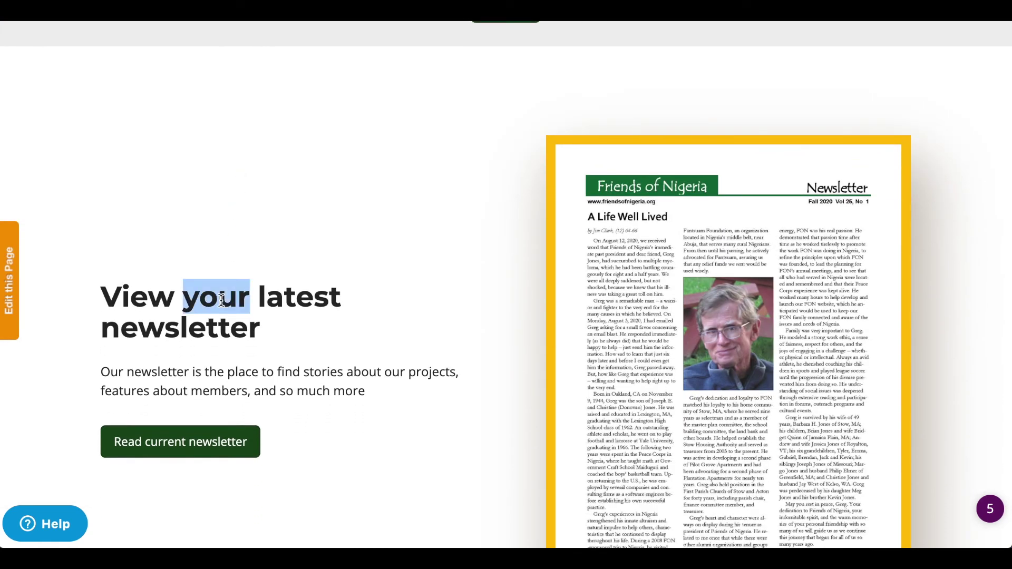
Step: Return to the site's admin area and open the Newsletter widget from the Custom Widgets list
scroll(220, 300, "down", 1)
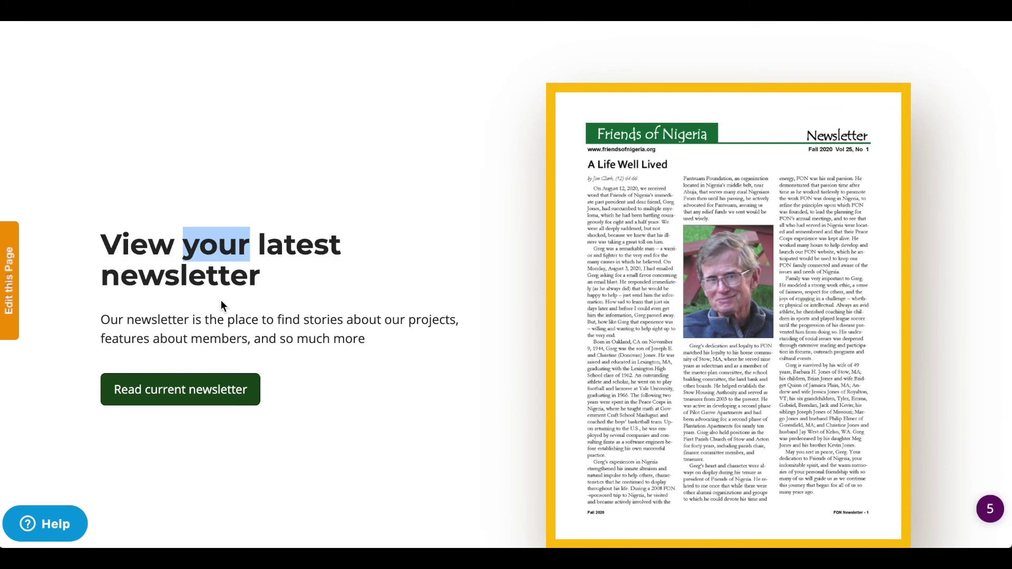
scroll(221, 300, "down", 1)
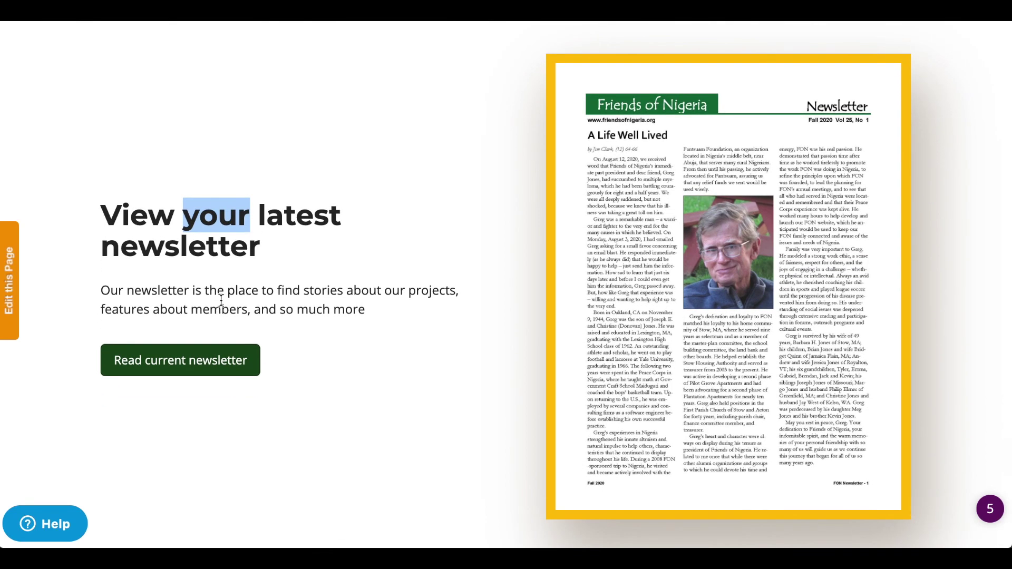
scroll(221, 300, "up", 15)
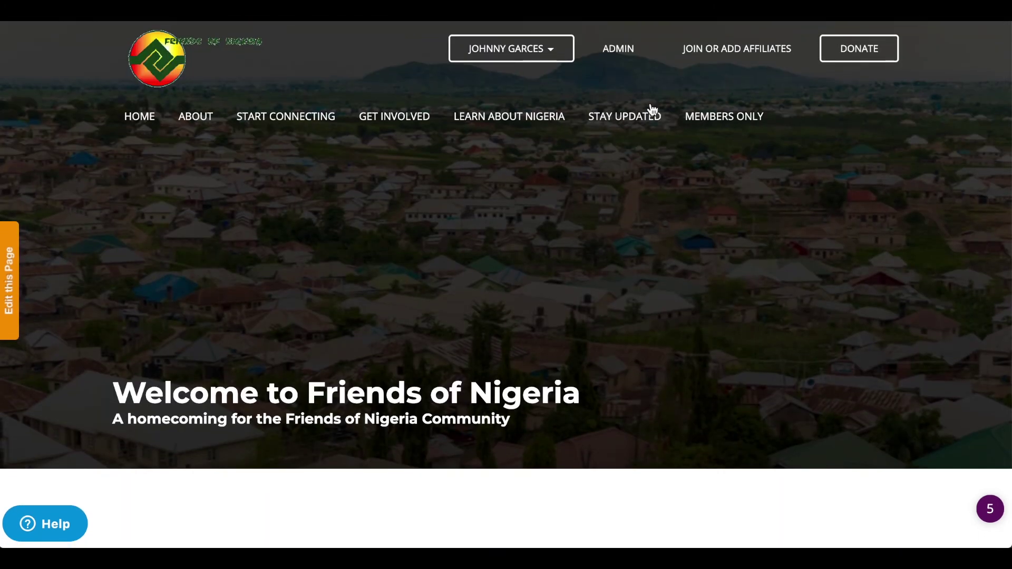
left_click(599, 57)
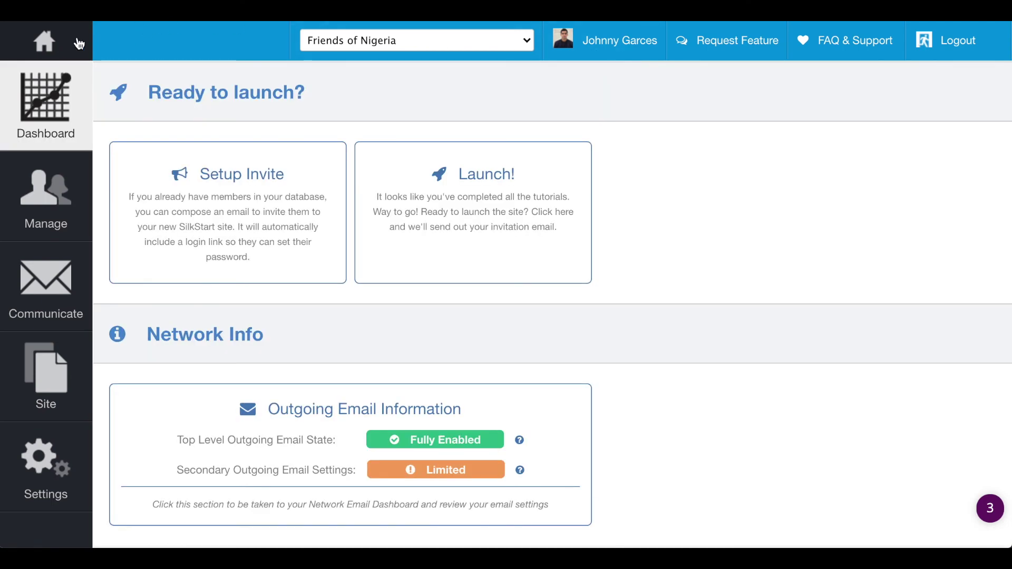
left_click(45, 375)
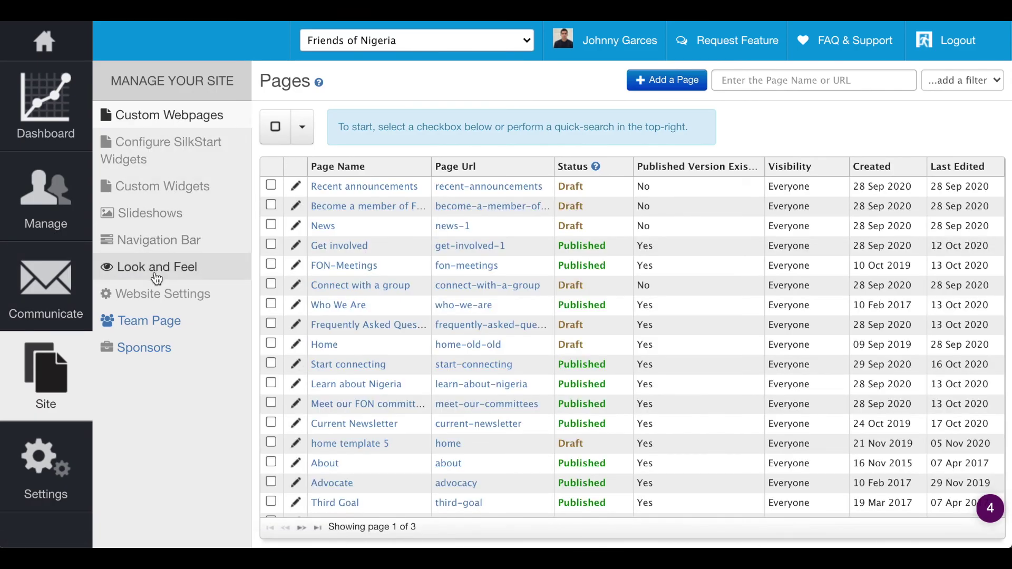
left_click(162, 194)
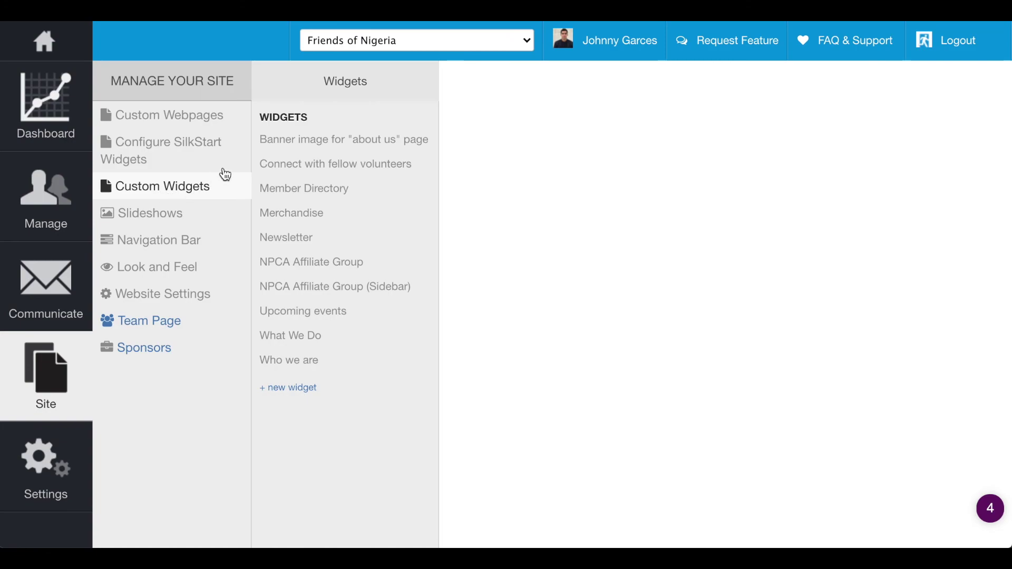
left_click(284, 239)
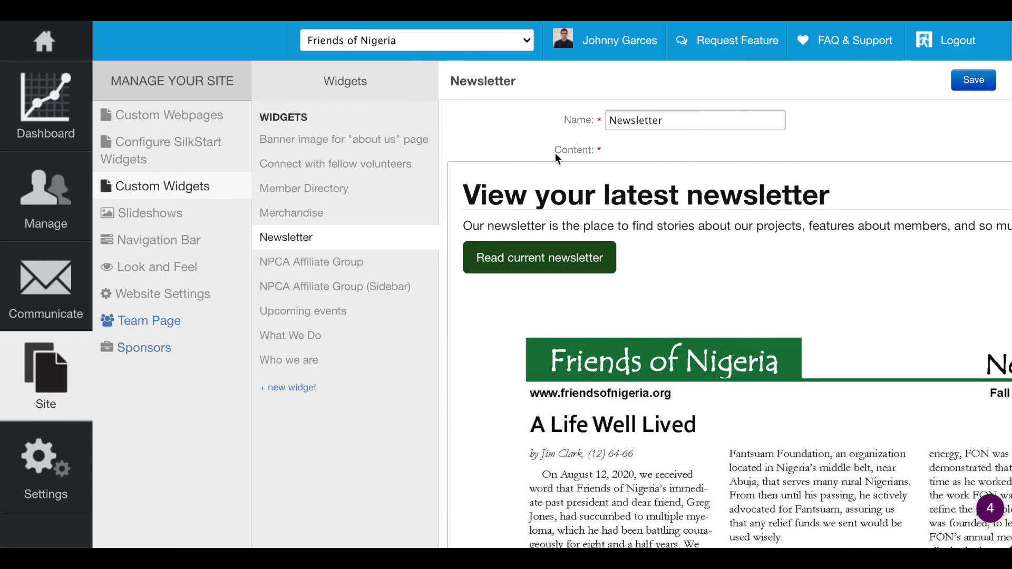
Step: Change the Newsletter widget's heading to "View our latest newsletter" and save the widget
left_click(550, 199)
key("BackSpace")
type("o")
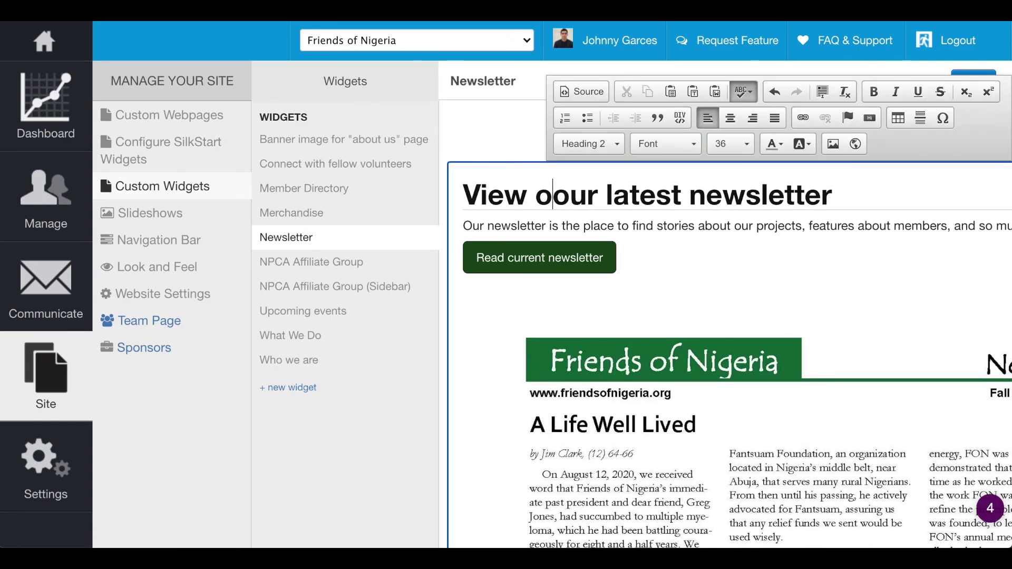
key("BackSpace")
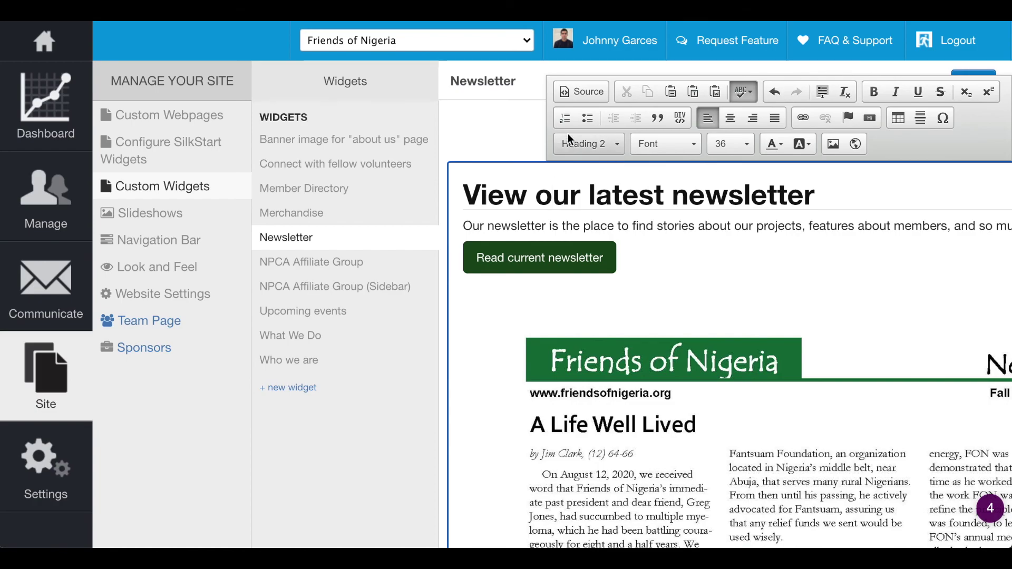
left_click(503, 91)
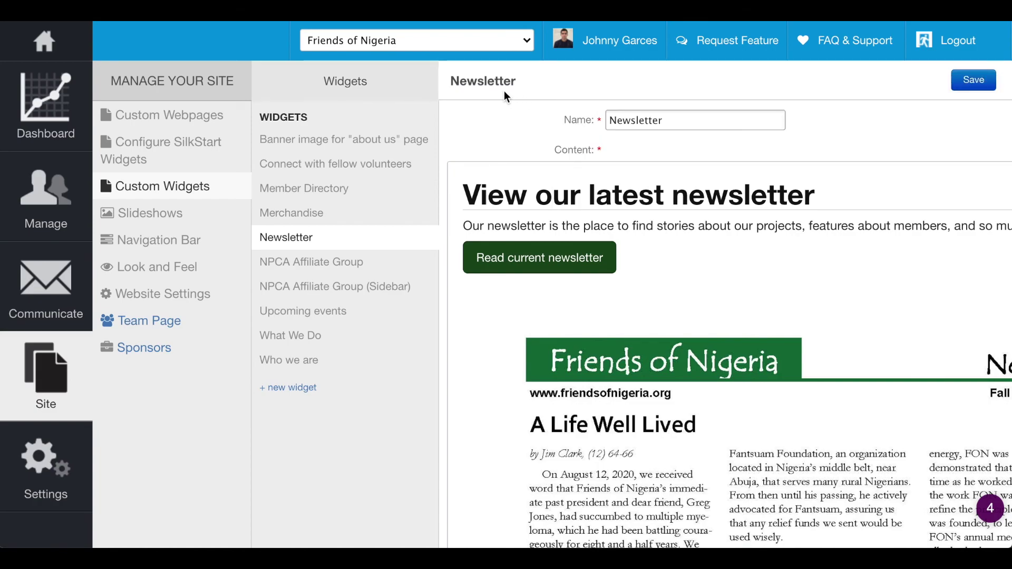
left_click(973, 82)
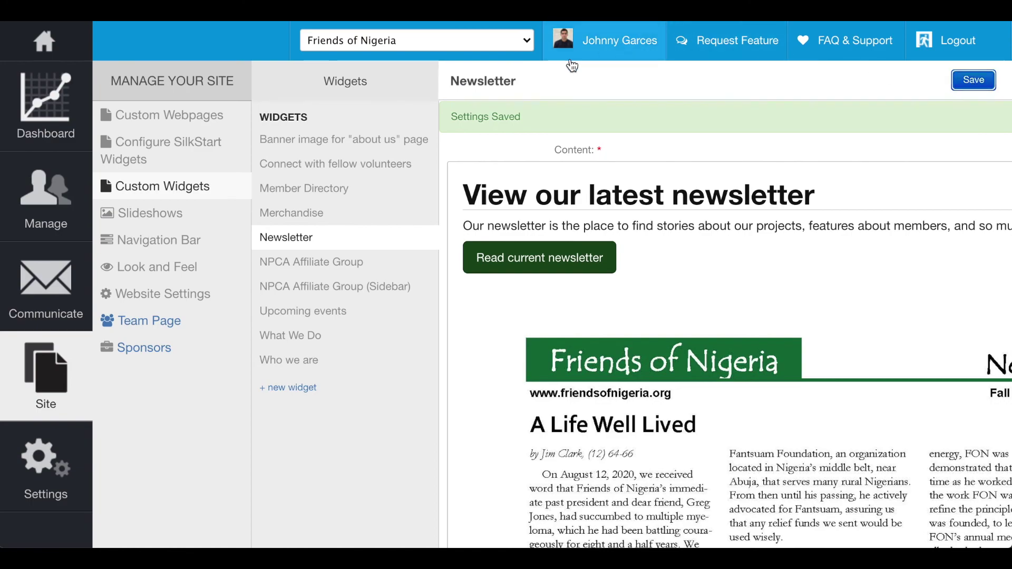
Step: Open the site's home page and check the word "our" in the newsletter section's heading
left_click(49, 51)
scroll(333, 239, "down", 10)
scroll(333, 240, "down", 20)
scroll(333, 238, "down", 10)
scroll(333, 239, "up", 5)
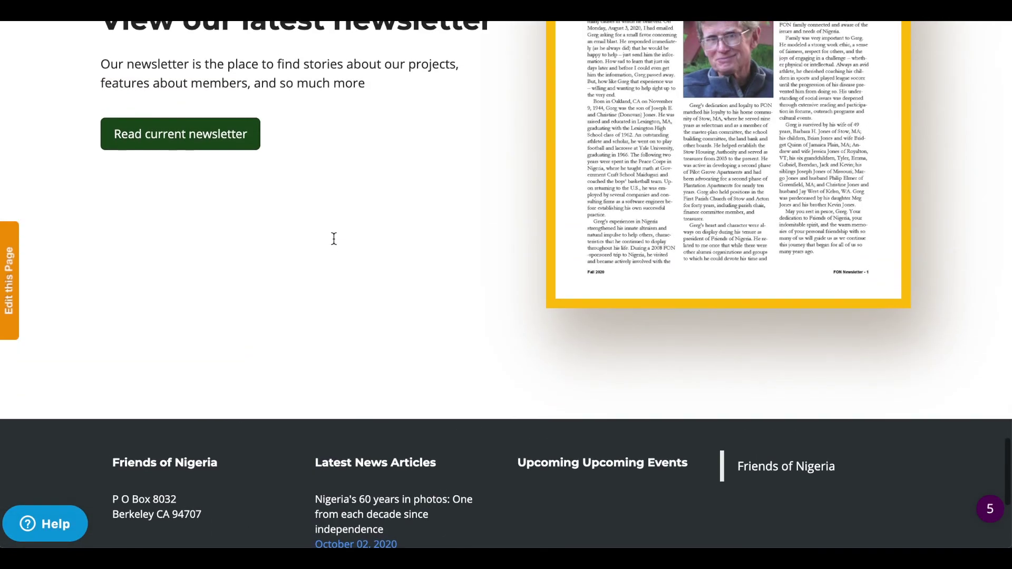
scroll(334, 239, "up", 4)
double_click(223, 240)
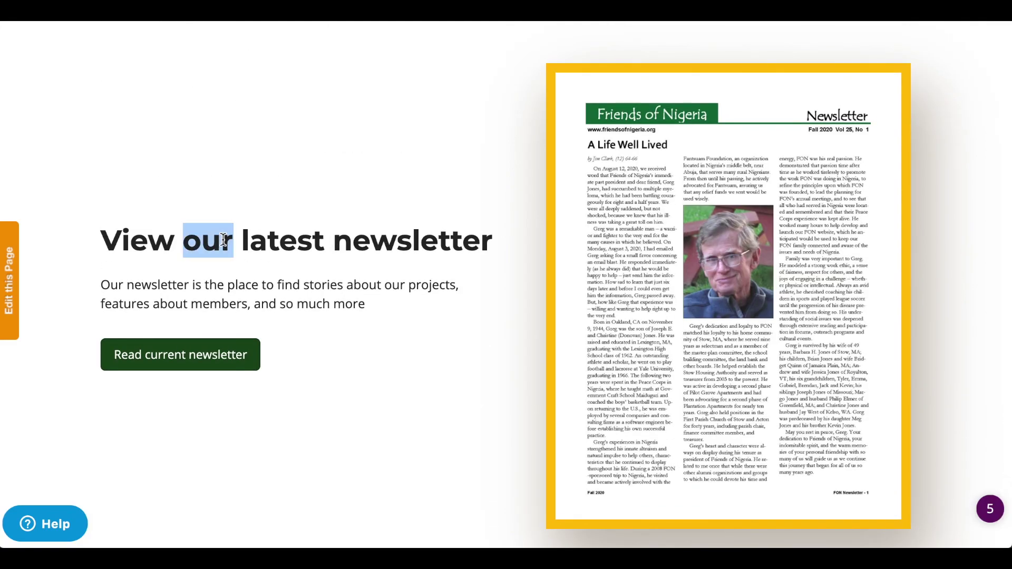
Step: Open the home page for editing and add a Directory Search widget below the newsletter section
scroll(224, 239, "down", 4)
left_click(11, 275)
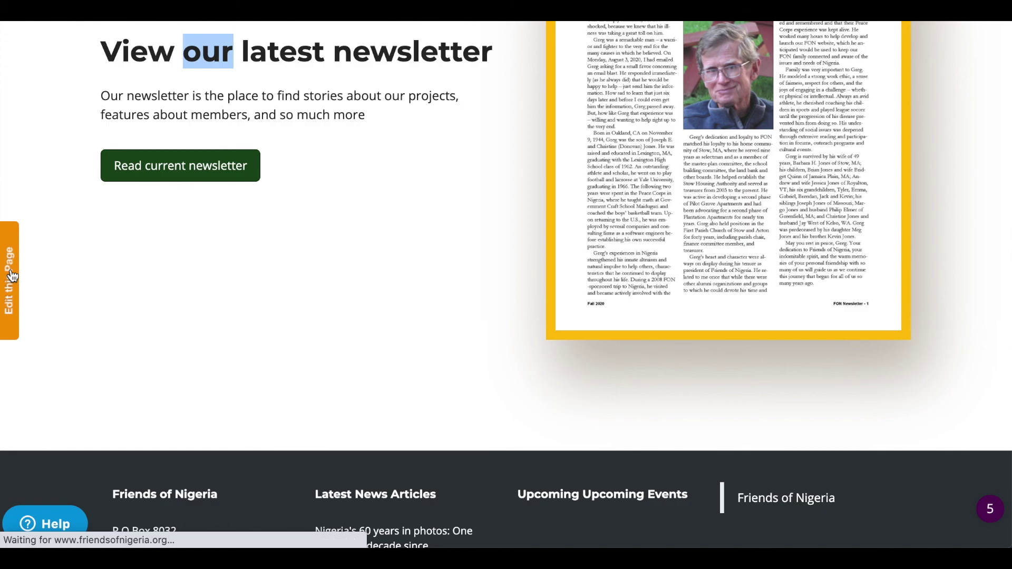
scroll(193, 309, "down", 5)
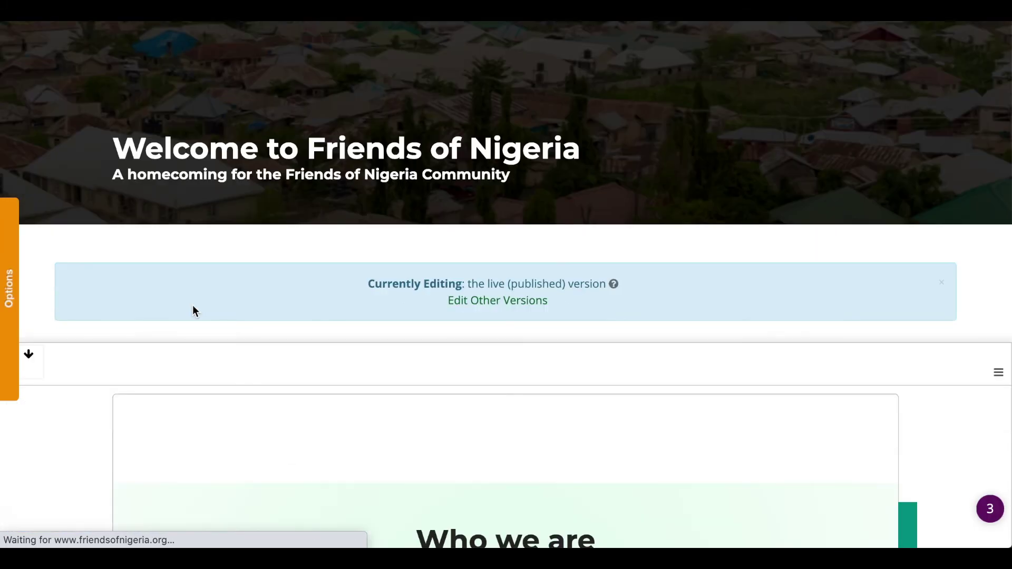
scroll(193, 307, "down", 15)
scroll(195, 310, "down", 15)
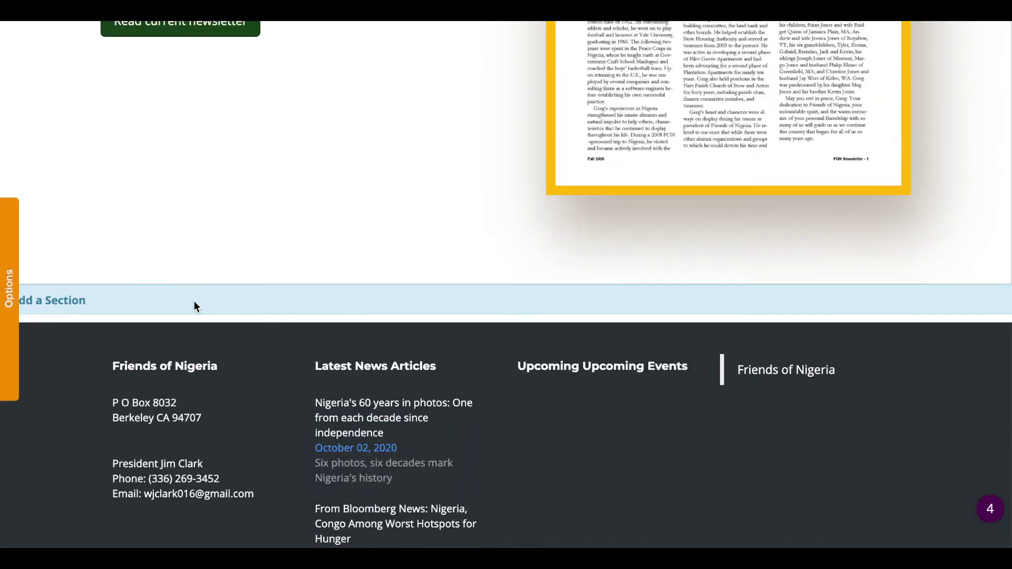
scroll(194, 302, "up", 2)
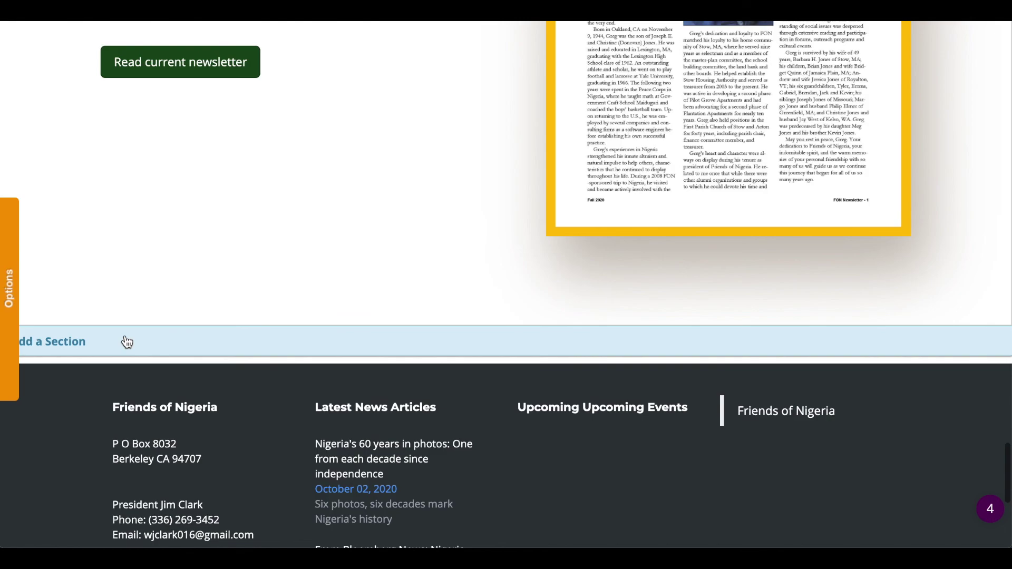
left_click(127, 342)
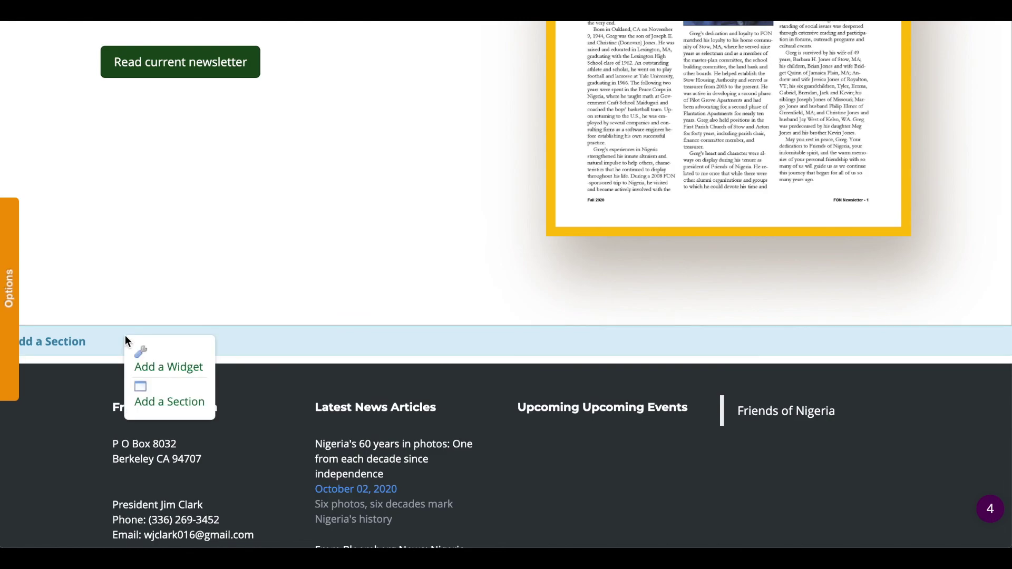
left_click(161, 365)
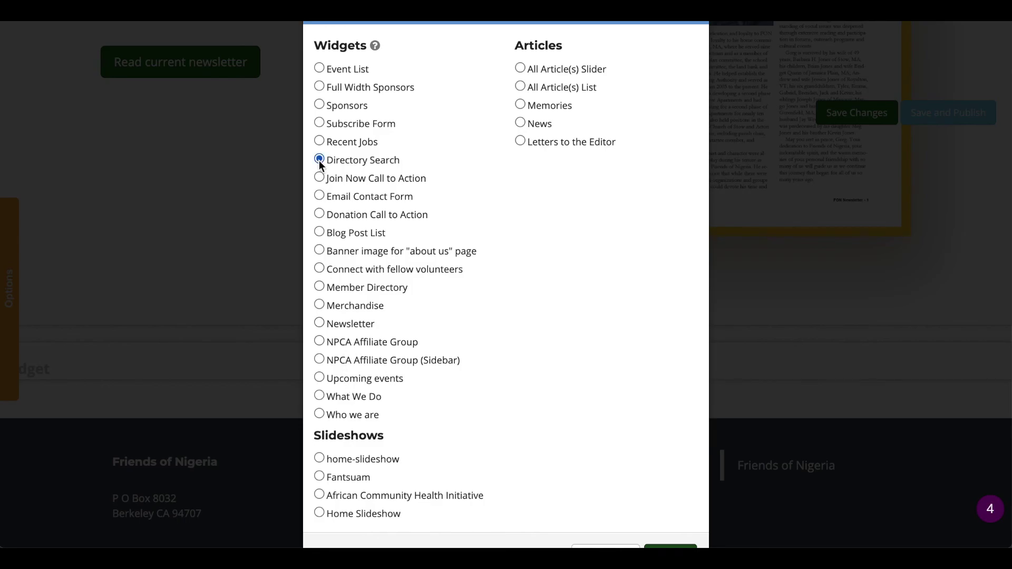
scroll(501, 495, "down", 1)
left_click(665, 509)
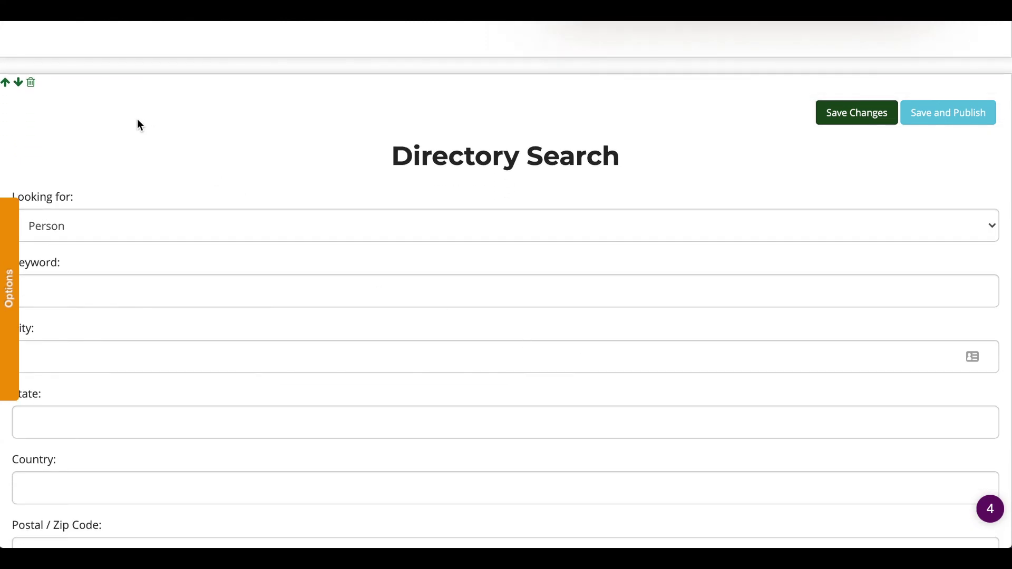
Step: Remove the Directory Search widget from the home page and confirm its removal
left_click(32, 83)
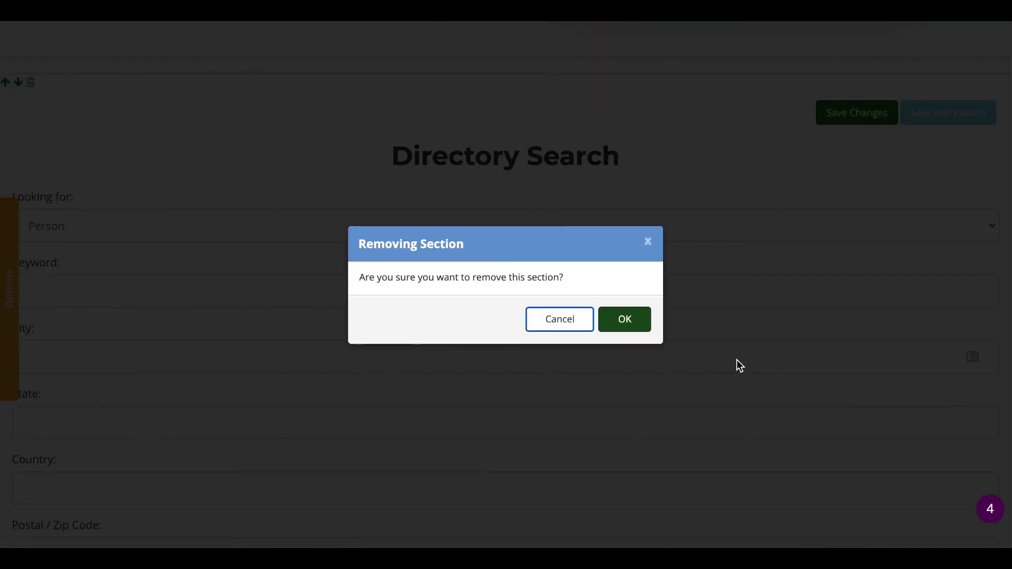
left_click(625, 319)
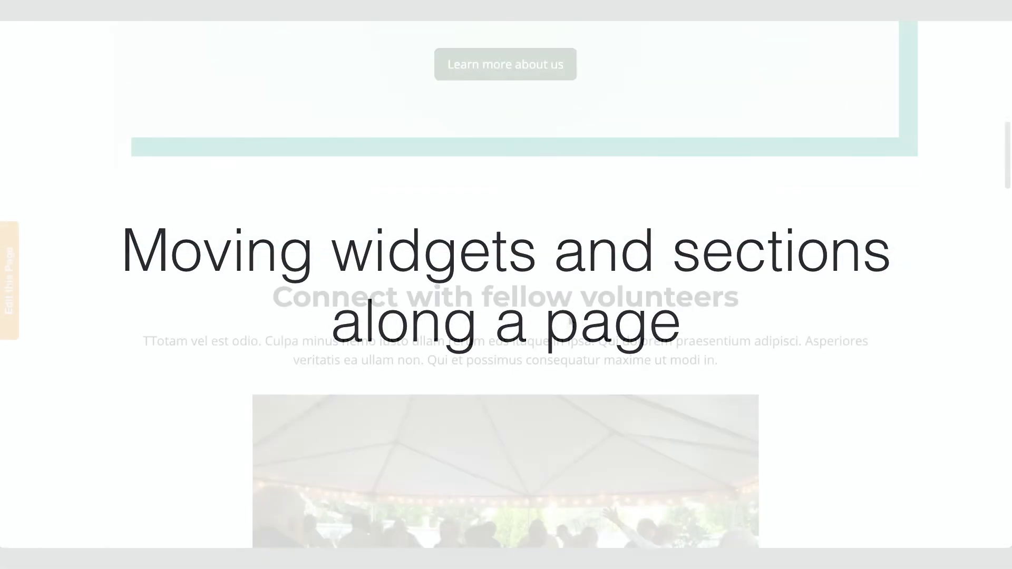
Step: Open the home page for editing and move the Upcoming events widget up to be the first section
scroll(572, 322, "down", 10)
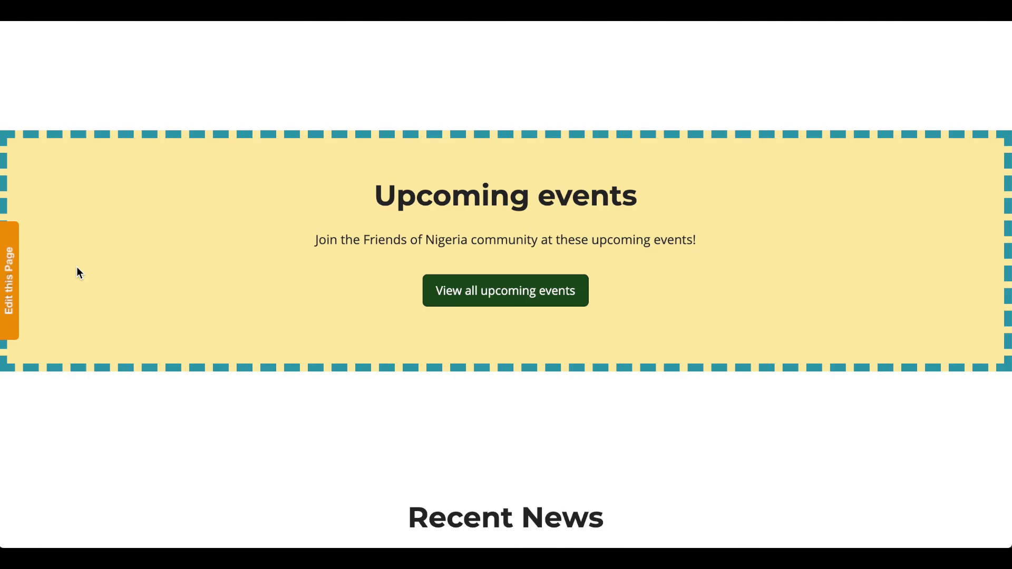
left_click(11, 280)
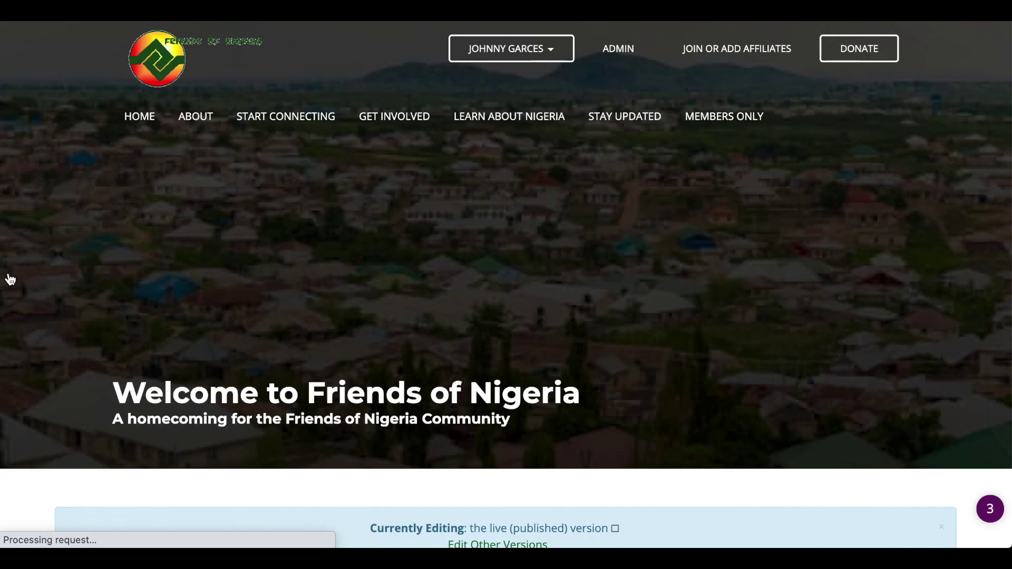
scroll(280, 241, "down", 15)
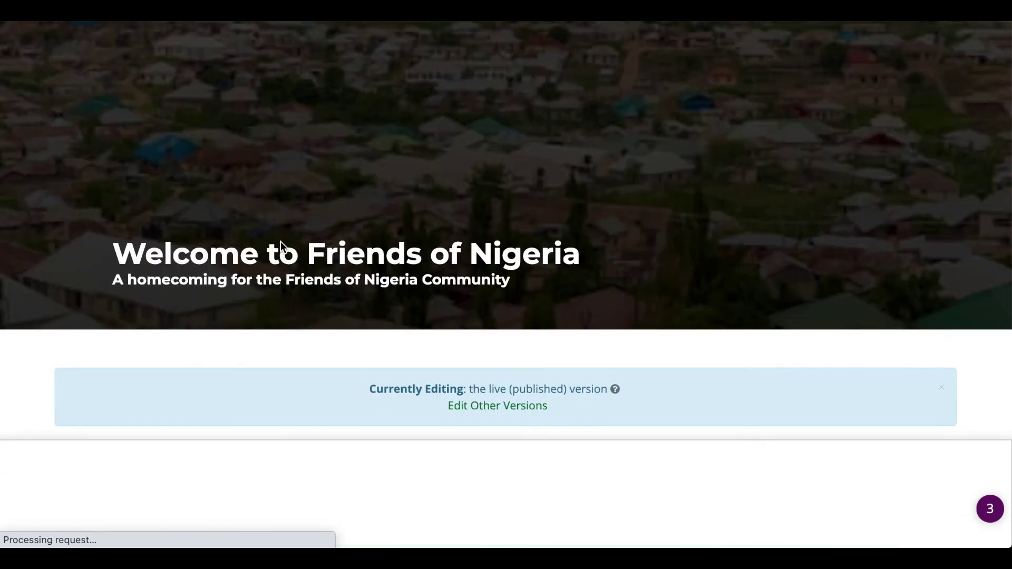
scroll(283, 248, "down", 6)
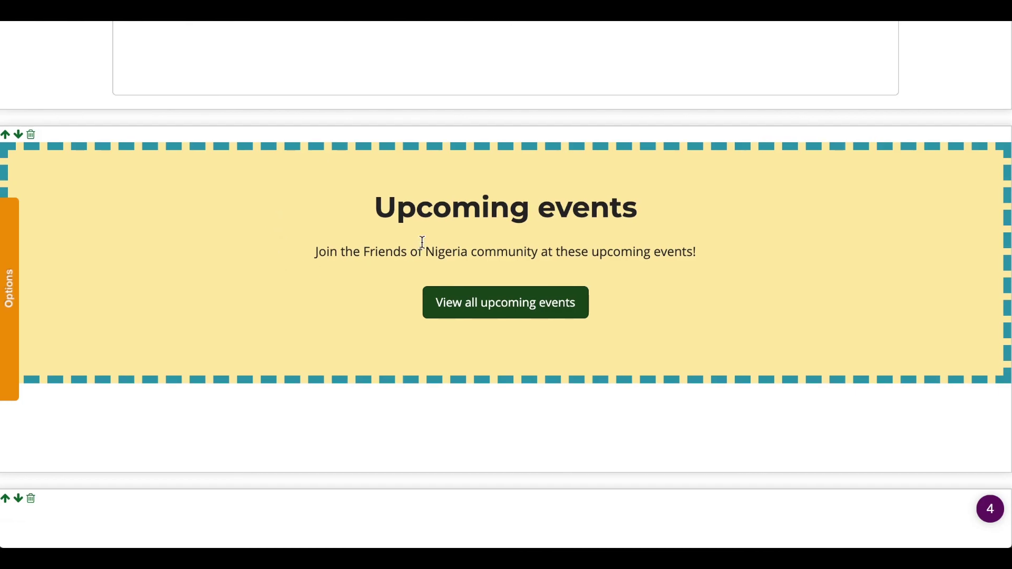
left_click(5, 136)
scroll(176, 130, "up", 4)
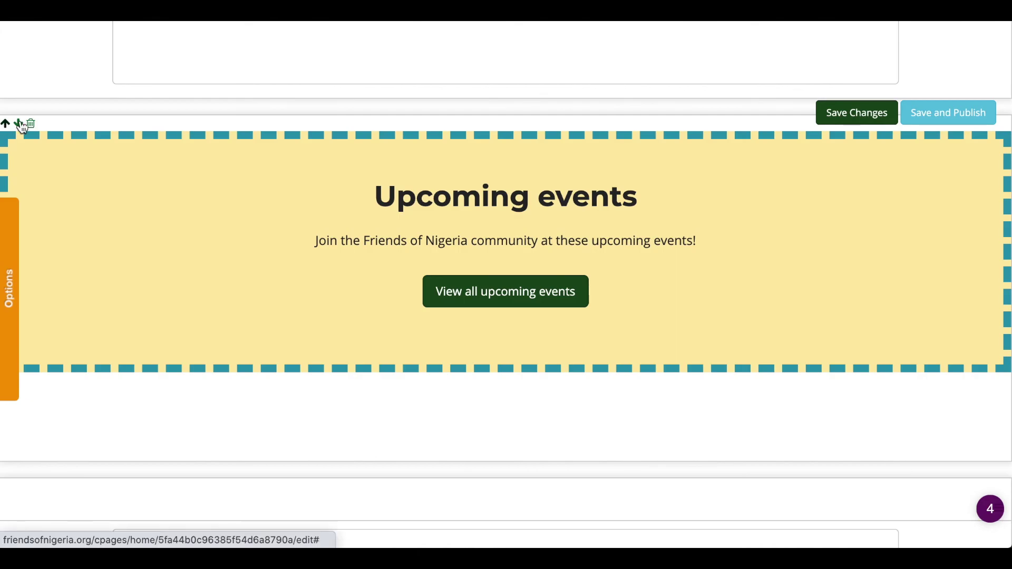
left_click(5, 122)
scroll(124, 123, "up", 15)
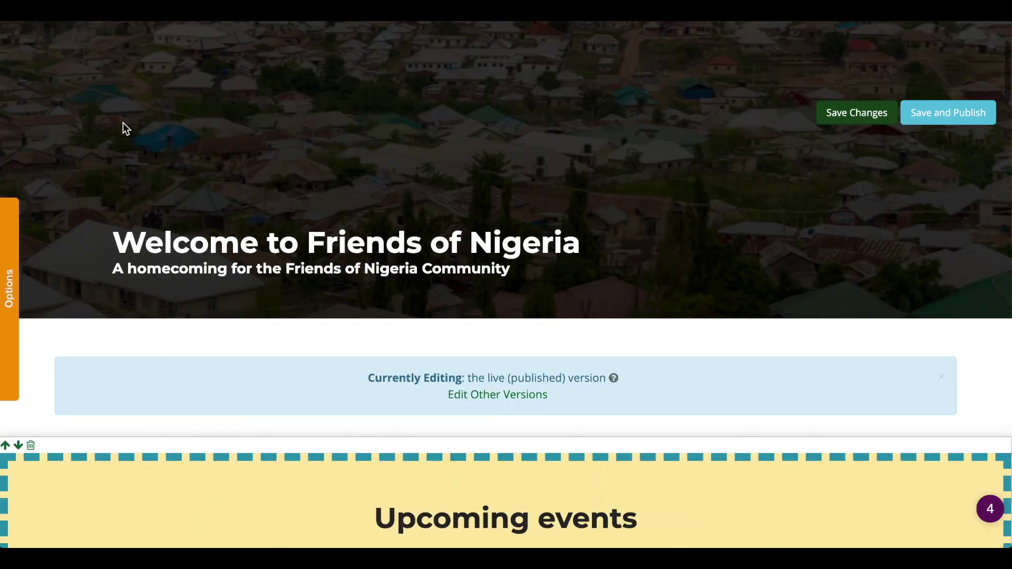
Step: Move the "Connect with fellow volunteers" section down the page, past the Recent News section
scroll(652, 139, "down", 3)
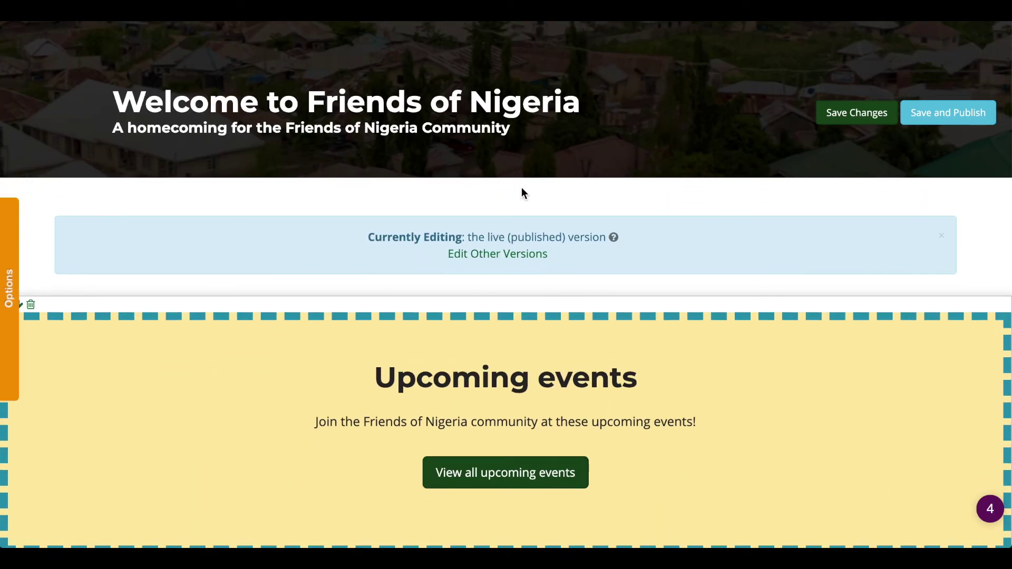
scroll(462, 270, "down", 9)
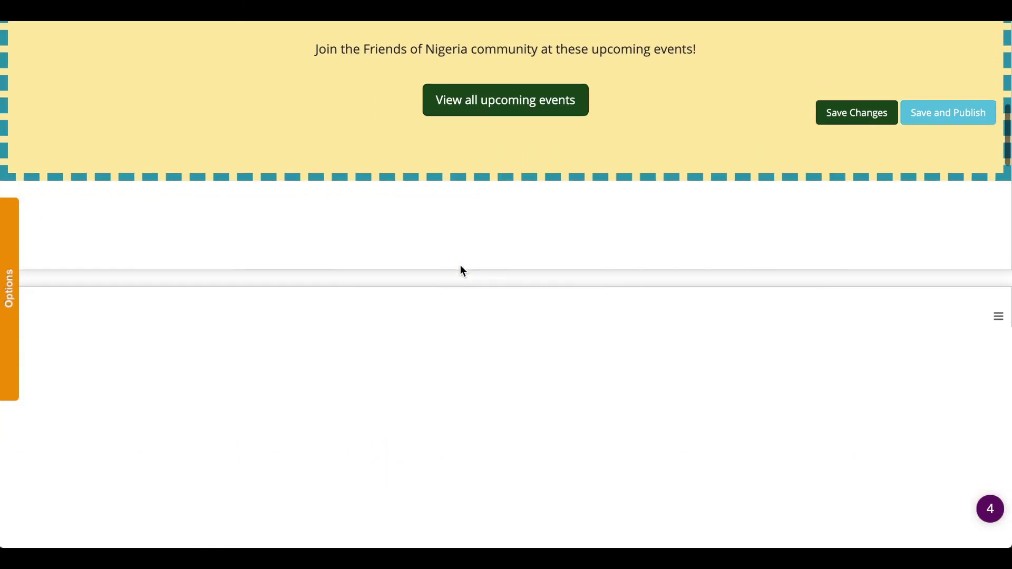
scroll(462, 272, "down", 10)
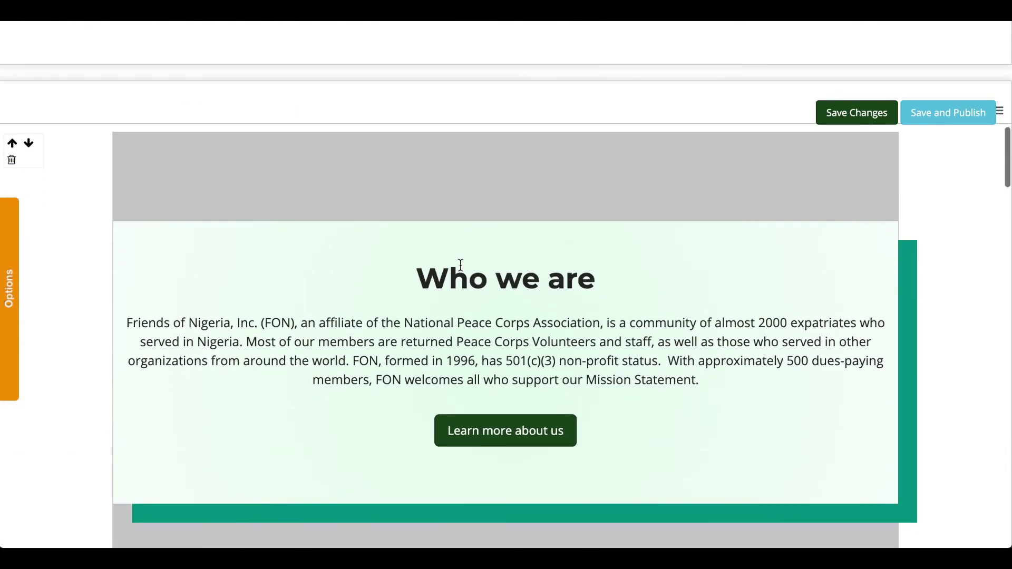
scroll(461, 265, "down", 3)
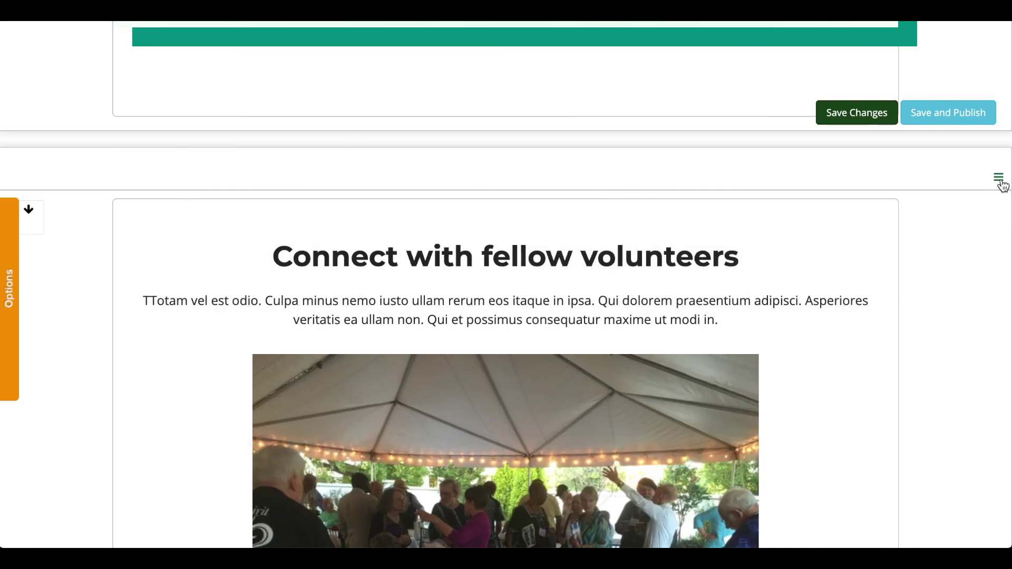
left_click(999, 181)
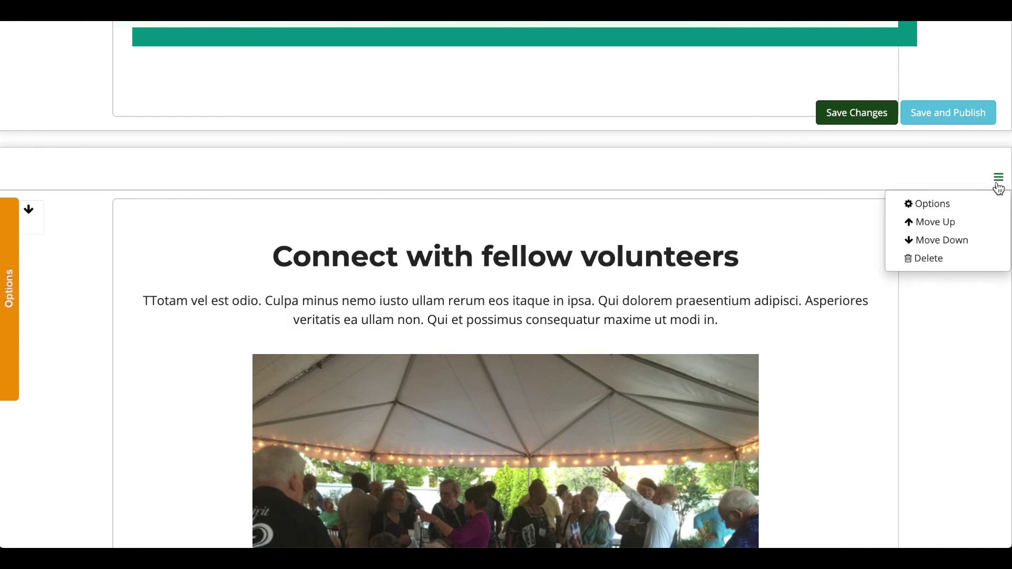
left_click(954, 238)
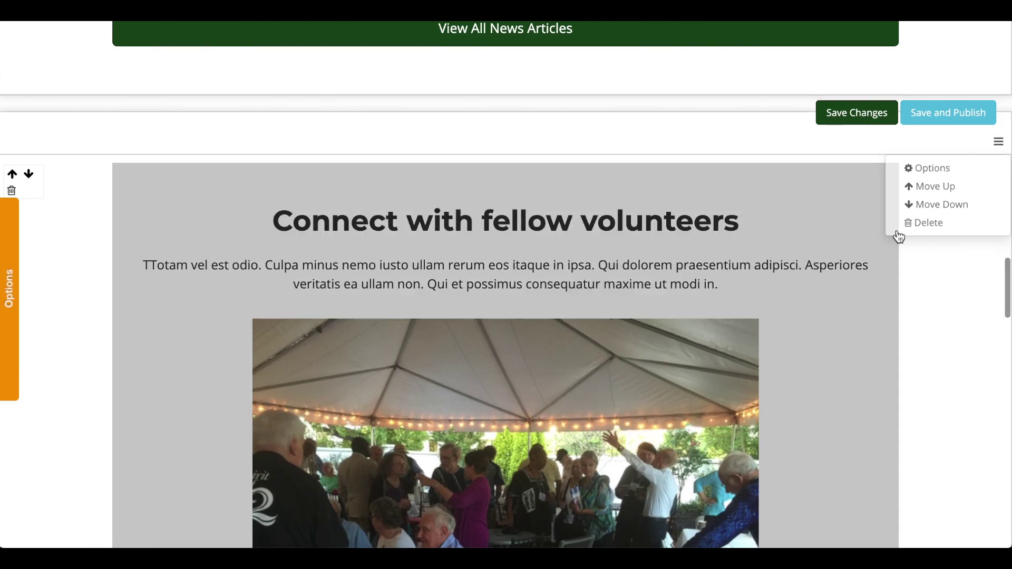
left_click(921, 210)
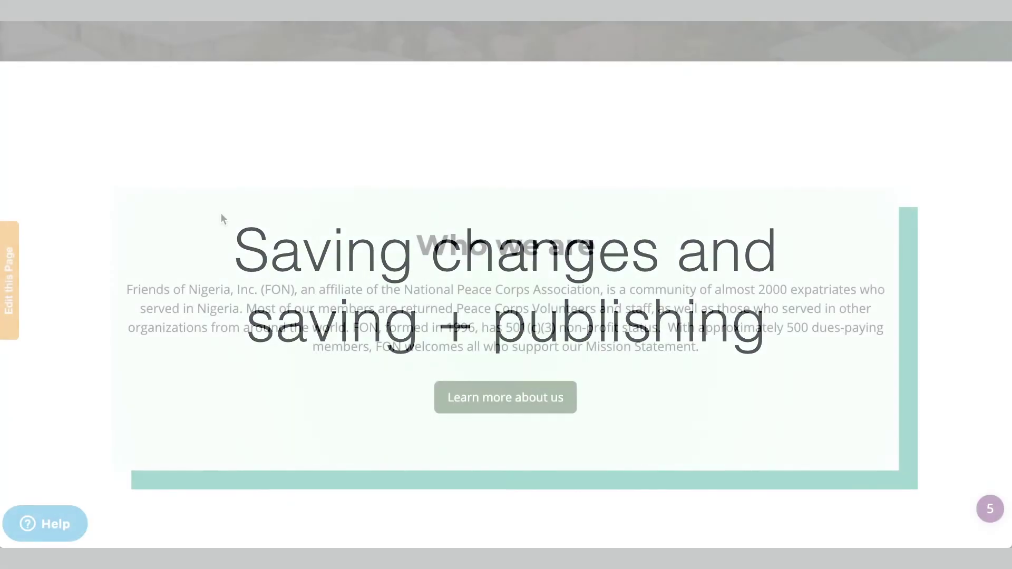
Step: Open the home page for editing and change the heading above the organization's description to "About us"
left_click(9, 264)
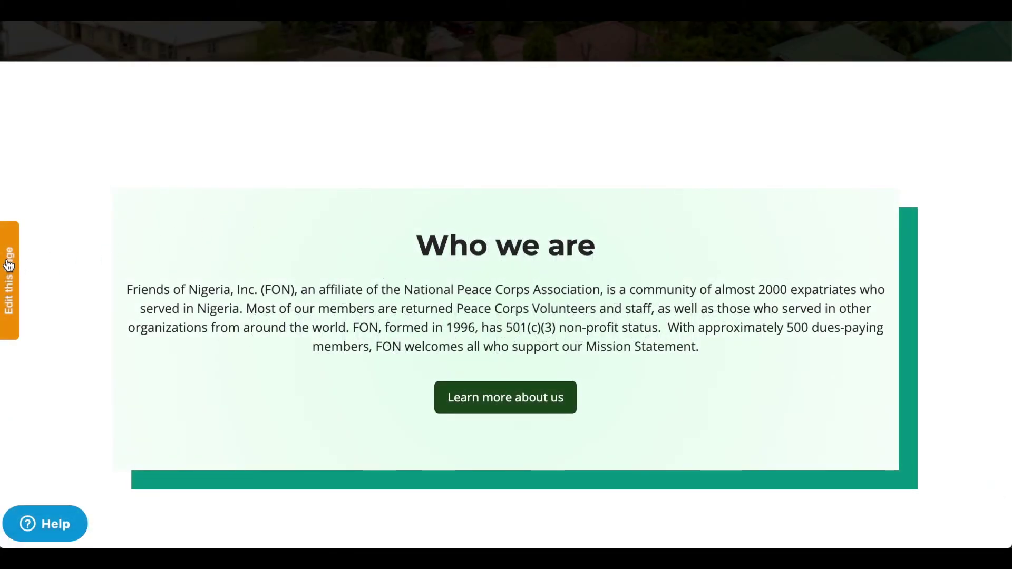
scroll(213, 304, "down", 5)
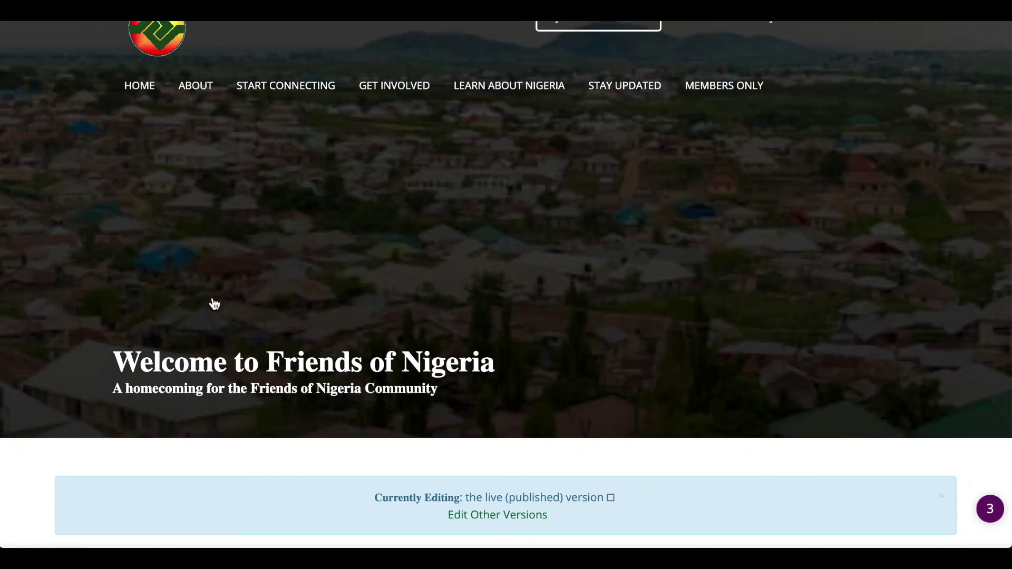
scroll(213, 303, "down", 4)
triple_click(506, 265)
type("W")
key("BackSpace")
type("About us")
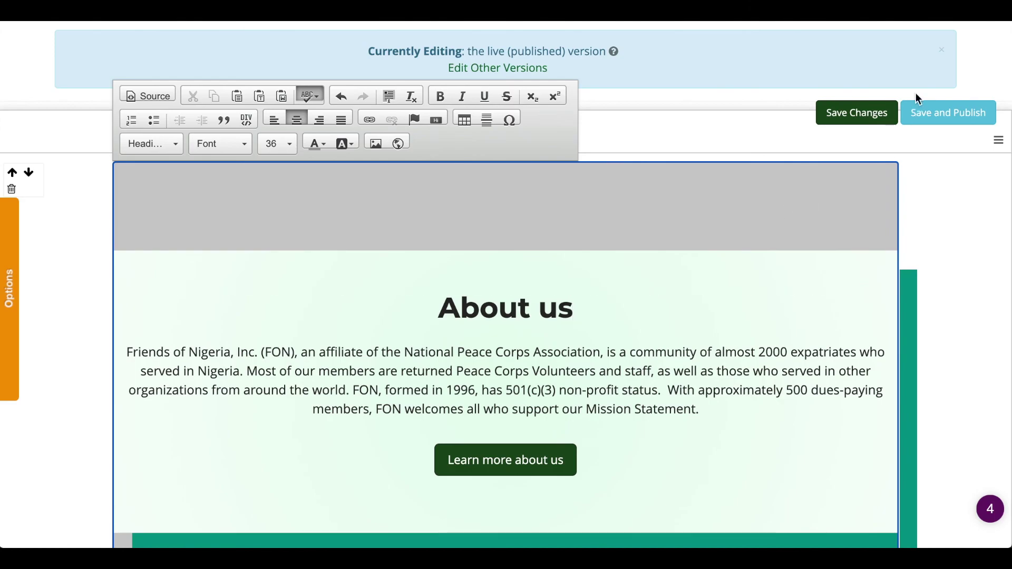
Step: Save the home page changes as an unpublished version without a note and dismiss the confirmation
left_click(853, 114)
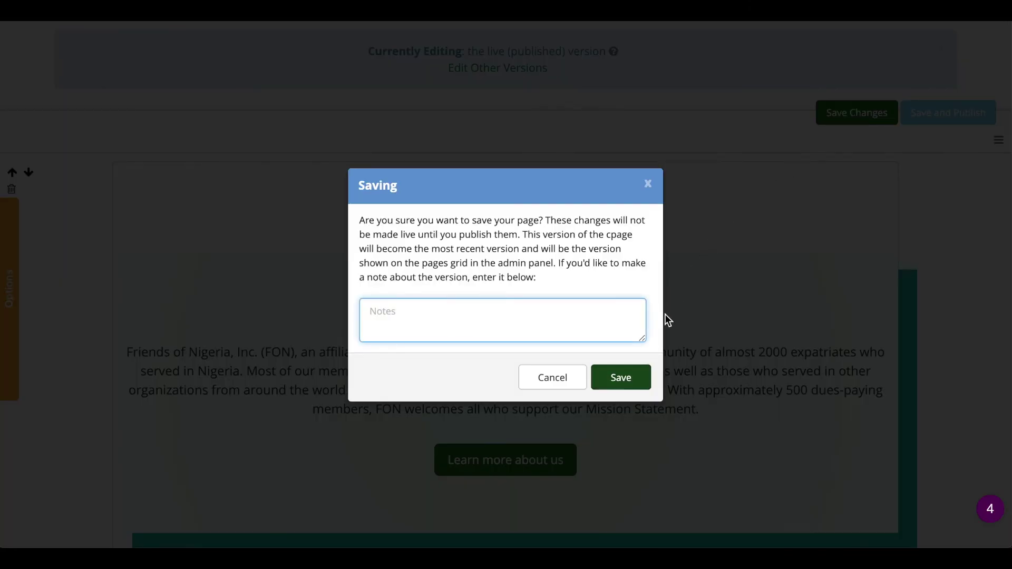
left_click(625, 383)
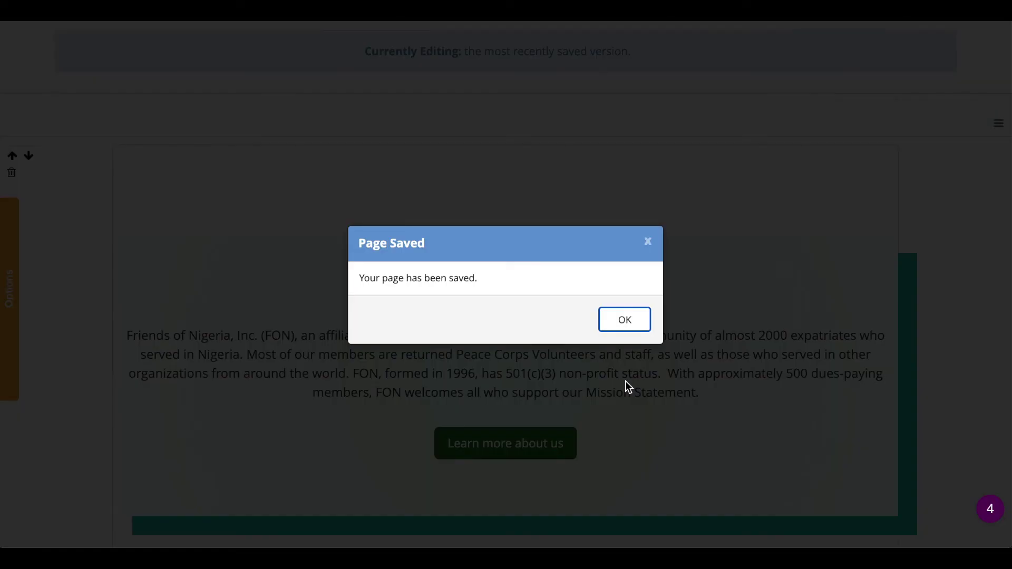
left_click(625, 320)
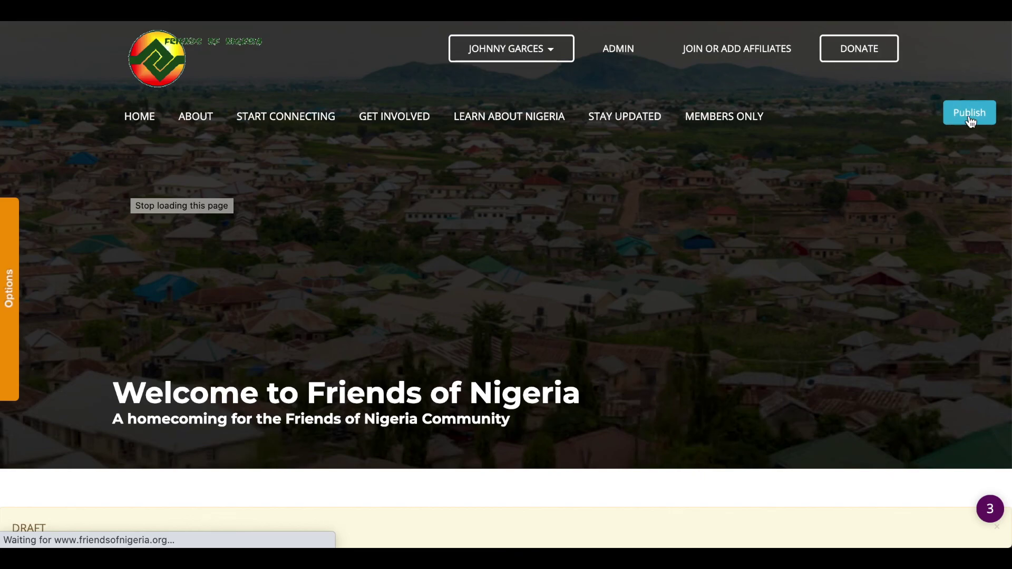
Step: In the saved draft of the home page, replace the heading above the organization's description with "Who we are"
scroll(948, 269, "down", 9)
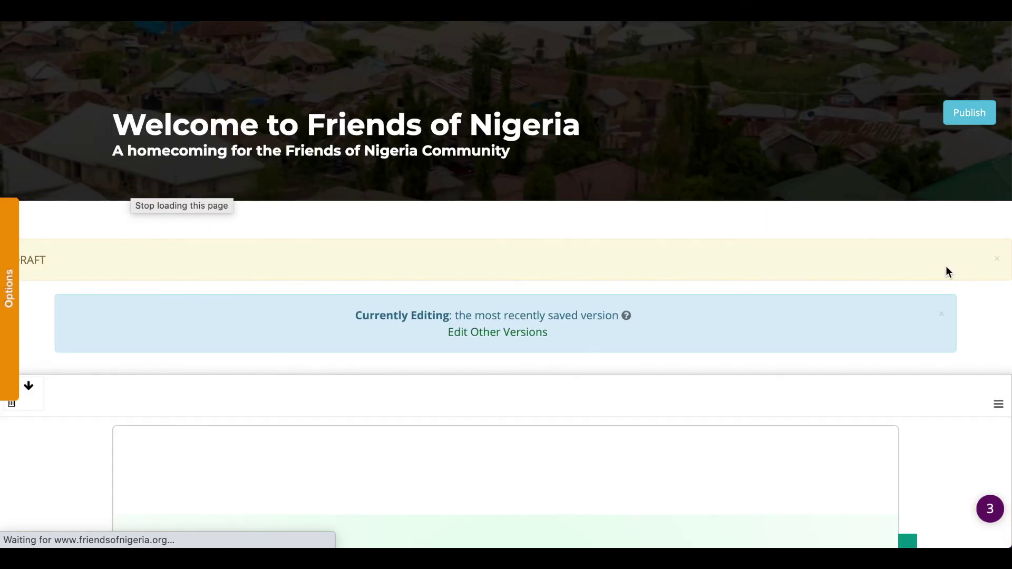
scroll(947, 271, "down", 3)
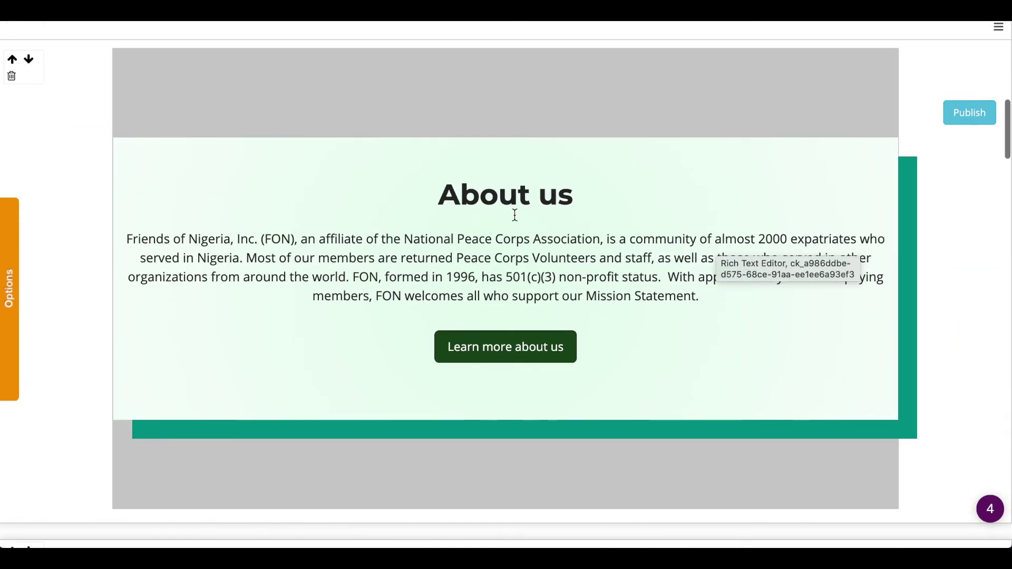
left_click(531, 195)
triple_click(531, 195)
key("BackSpace")
type("Who")
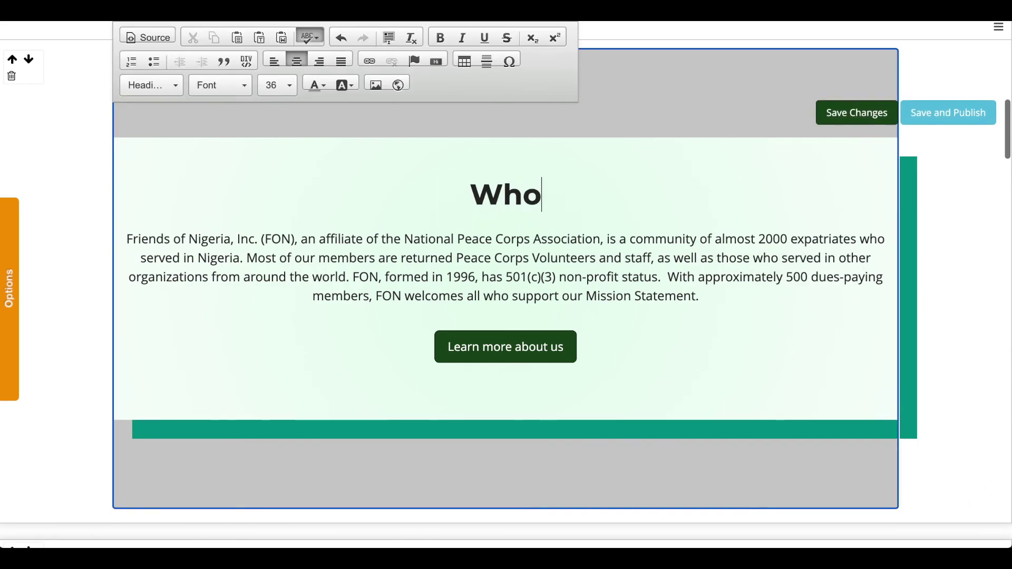
type(" we are")
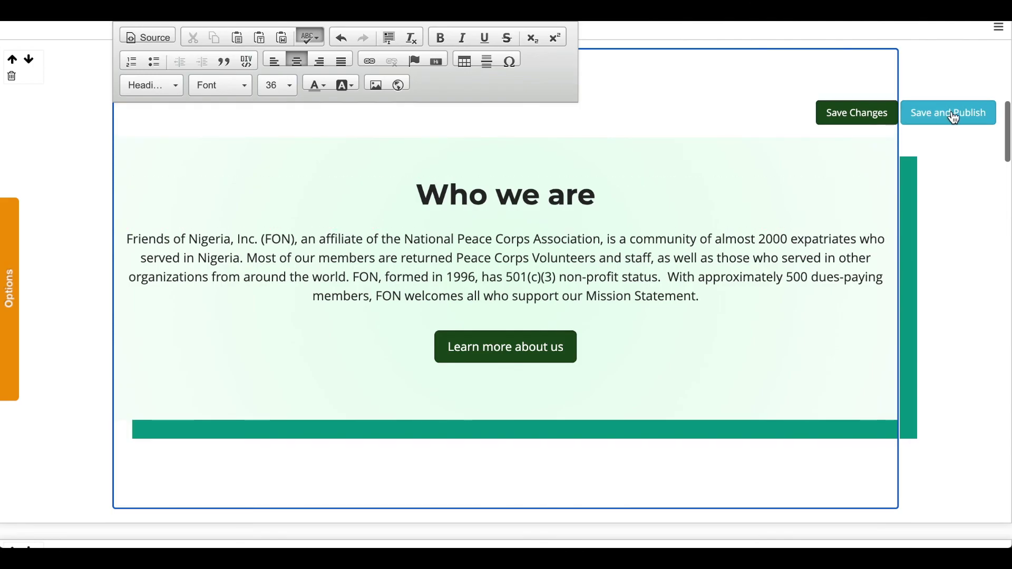